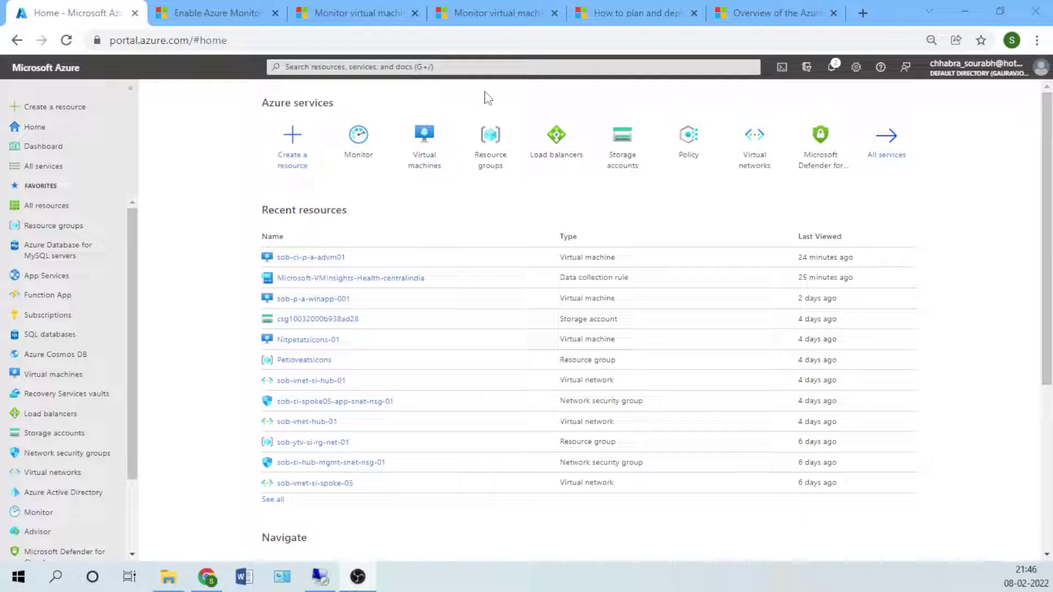
# Step: Open the Data Collection Rules in Azure Monitor and start creating a new rule
pyautogui.click(358, 138)
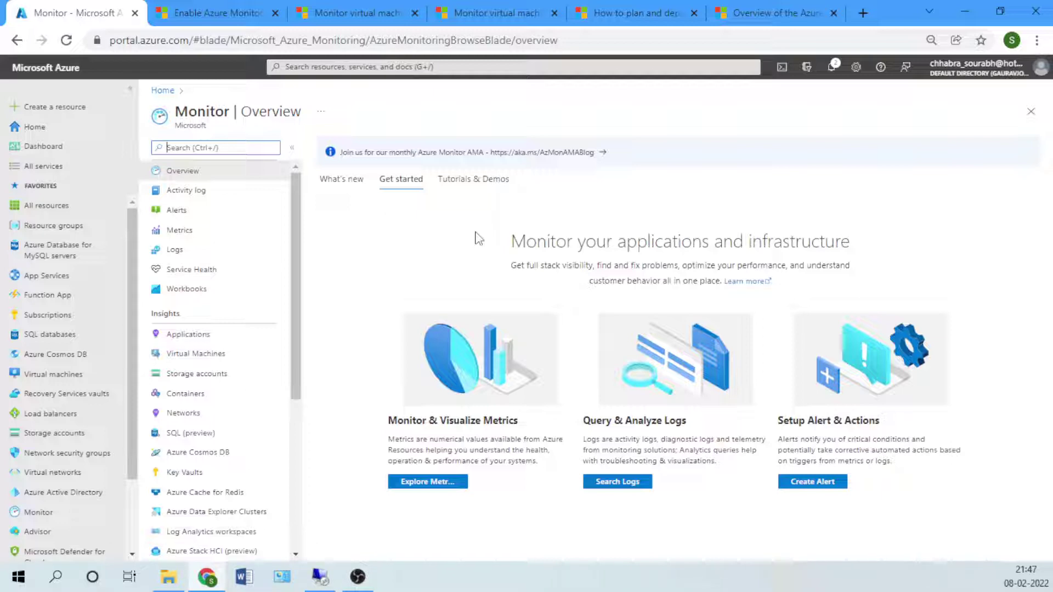
pyautogui.scroll(-5, 197, 408)
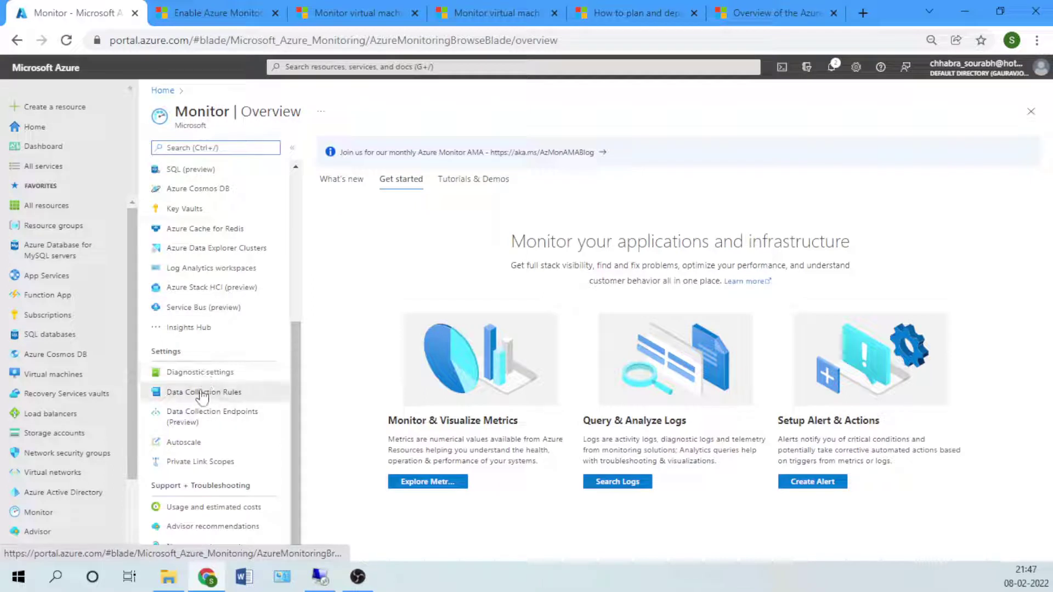
pyautogui.click(202, 393)
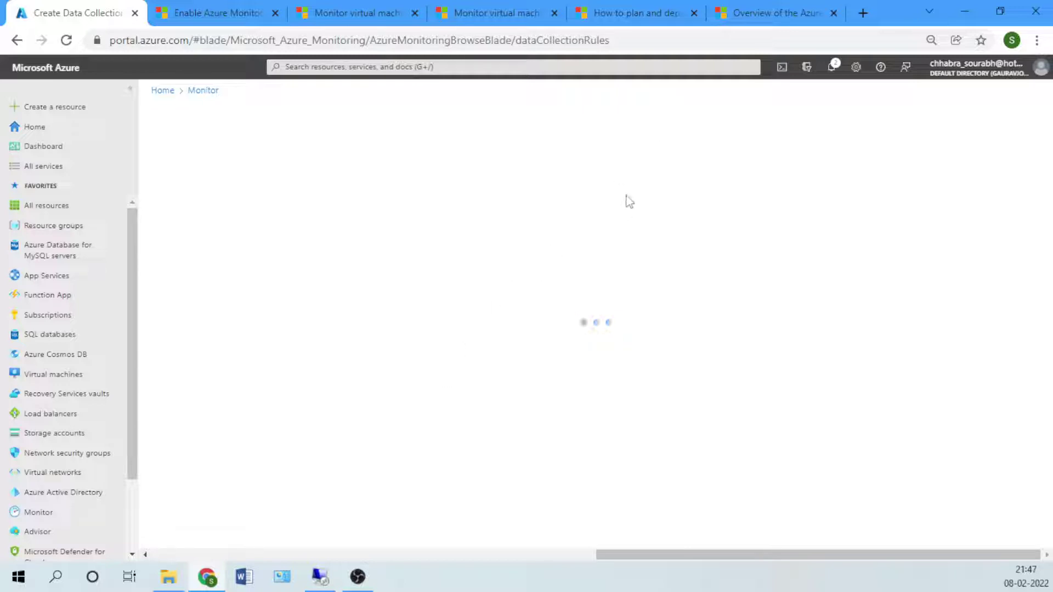
# Step: Switch to the Azure Monitor agents documentation and examine which Windows versions each agent supports
pyautogui.click(753, 15)
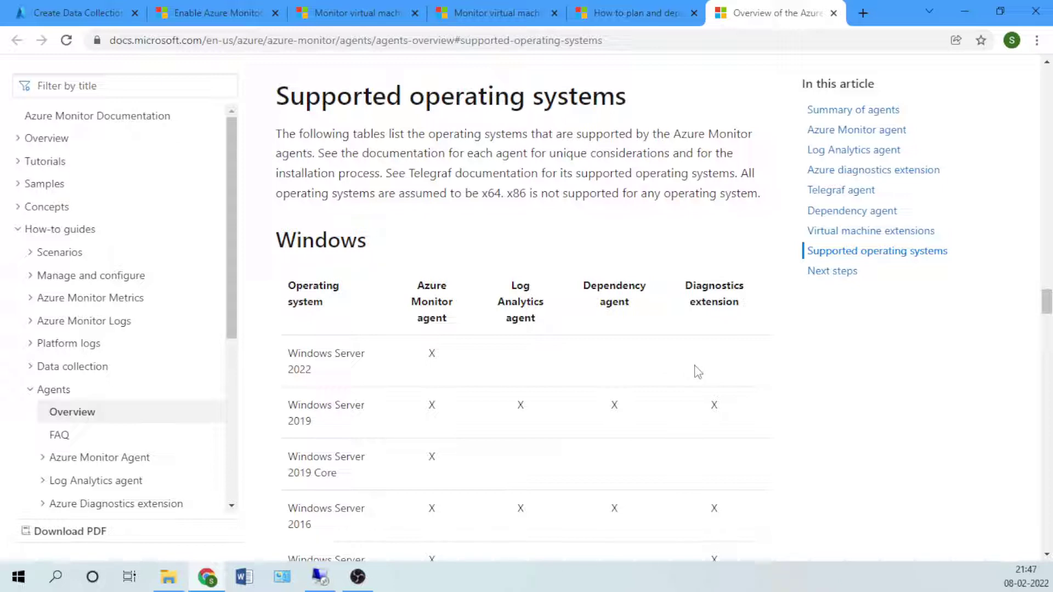
pyautogui.scroll(-2, 698, 372)
pyautogui.scroll(2, 697, 371)
pyautogui.scroll(-6, 419, 396)
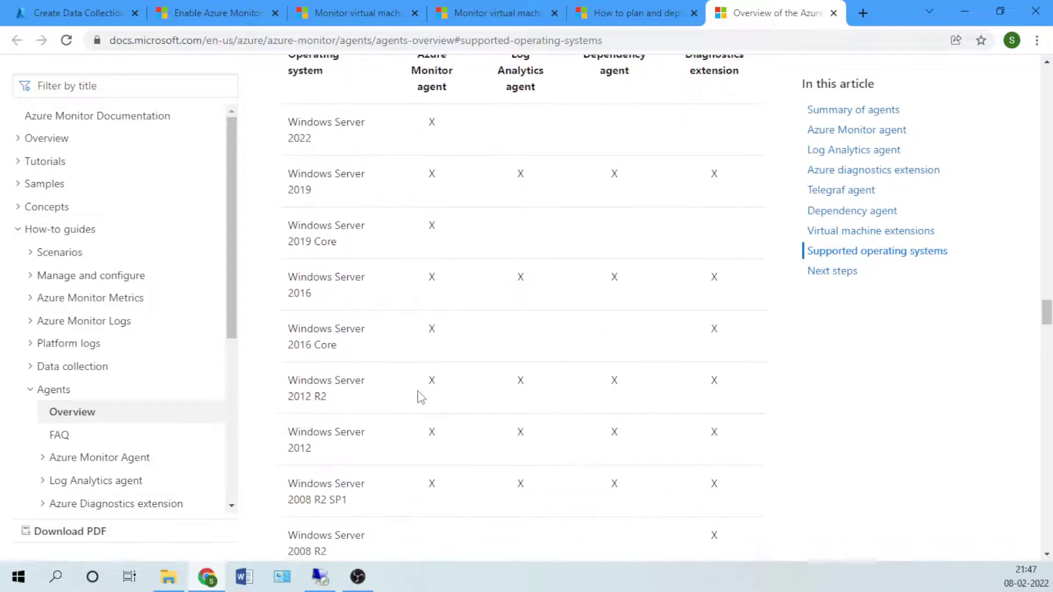
pyautogui.scroll(-1, 419, 396)
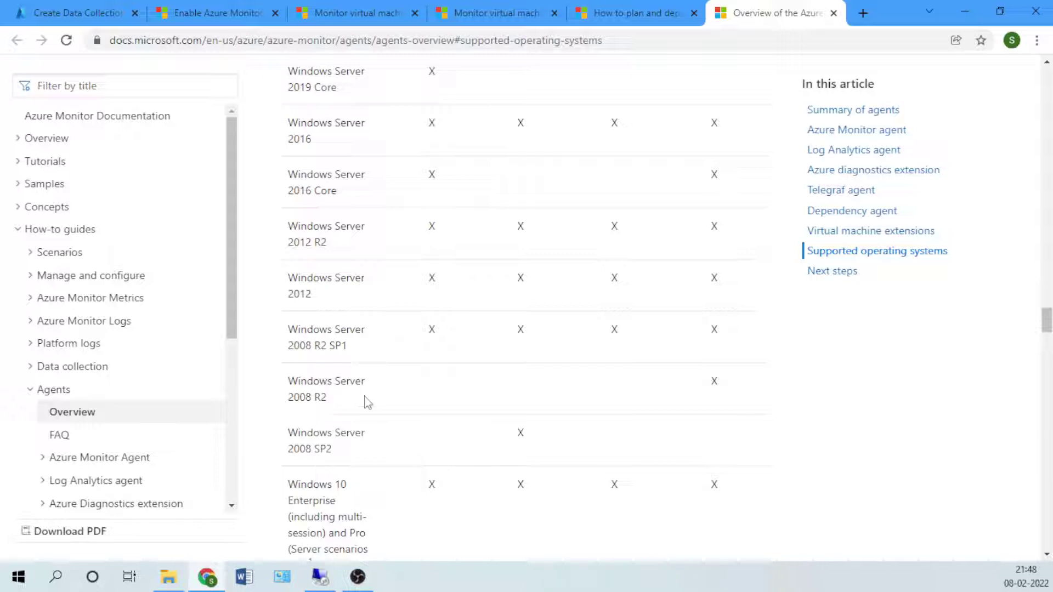
pyautogui.scroll(5, 425, 388)
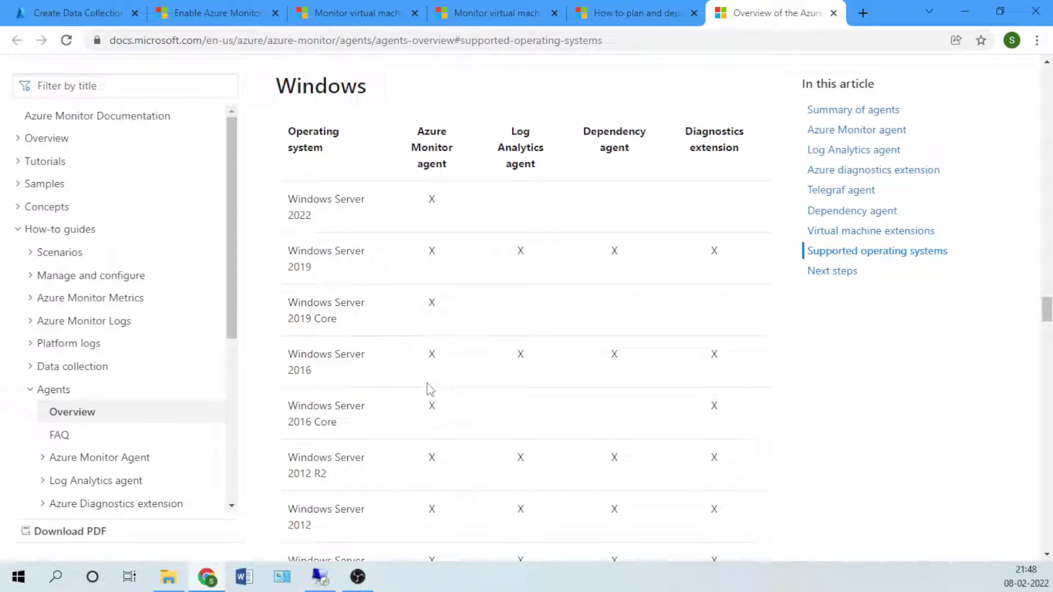
pyautogui.scroll(-2, 430, 390)
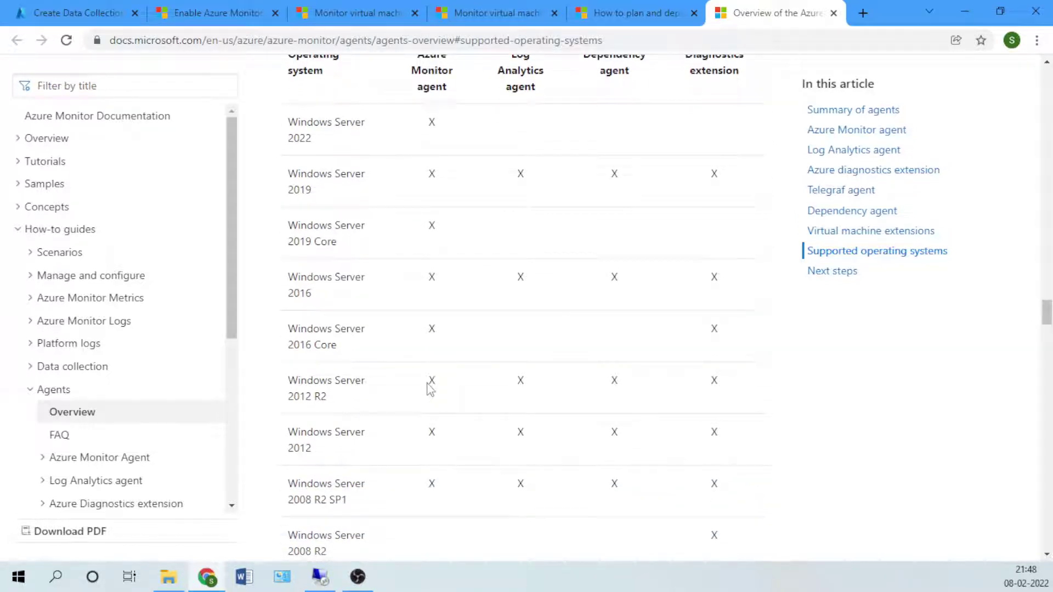
pyautogui.scroll(-2, 431, 390)
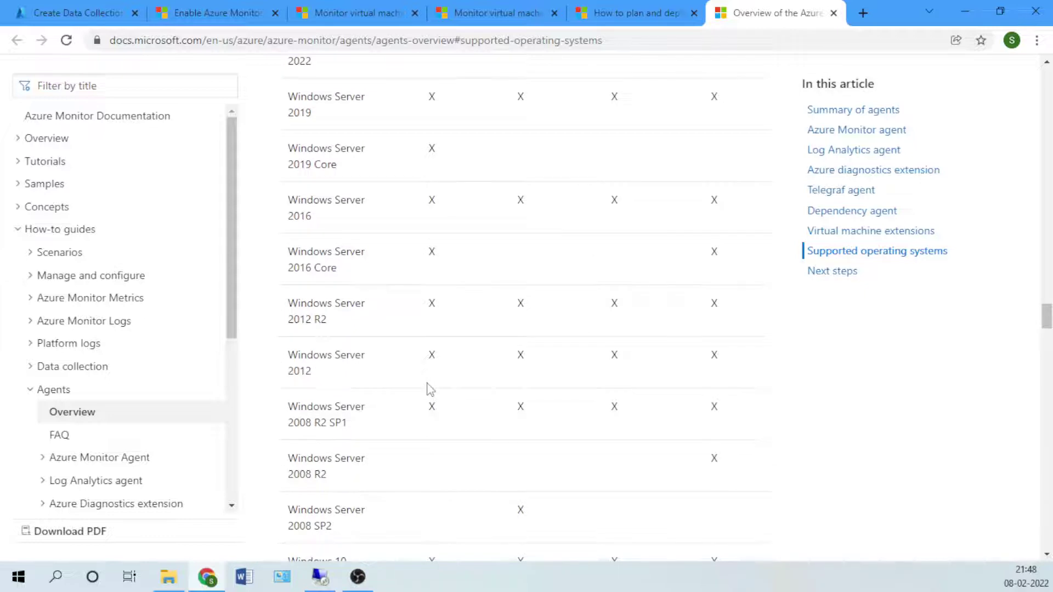
pyautogui.scroll(-3, 430, 389)
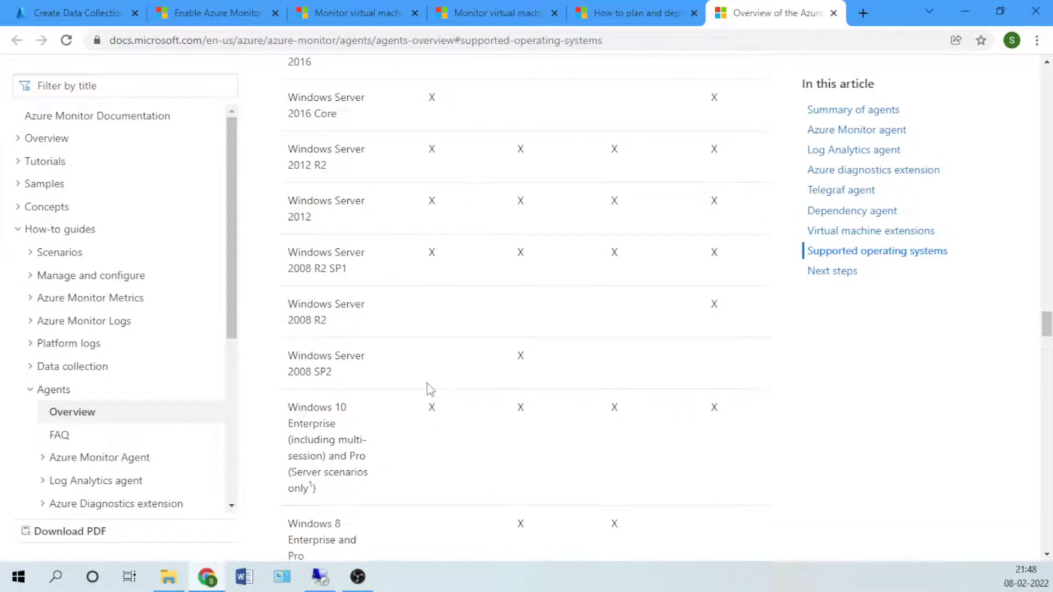
pyautogui.scroll(-3, 431, 390)
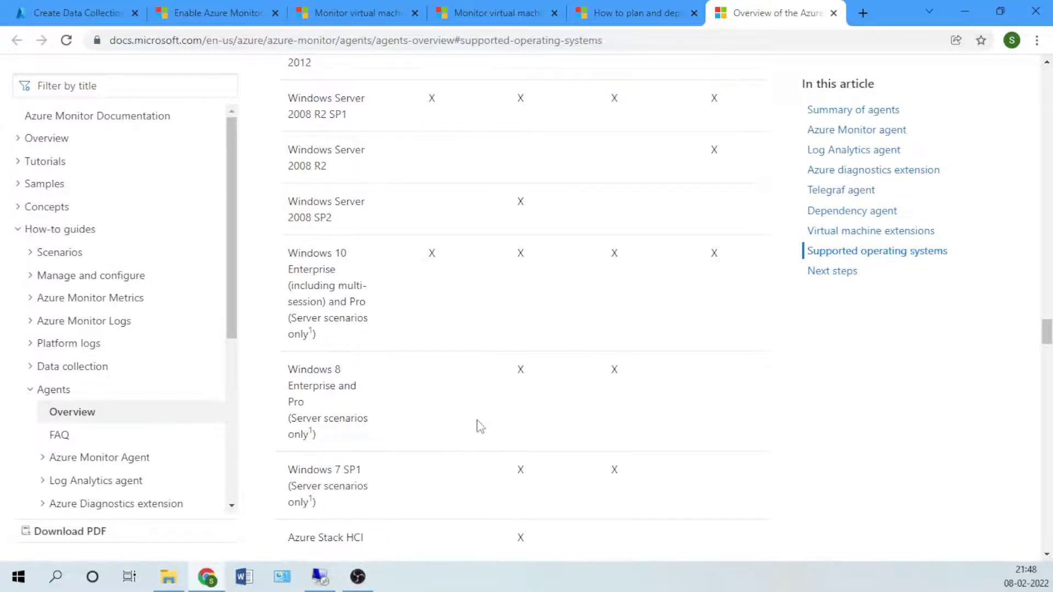
# Step: Examine the Linux table of supported operating systems for each monitoring agent
pyautogui.scroll(-3, 479, 427)
pyautogui.scroll(-3, 480, 426)
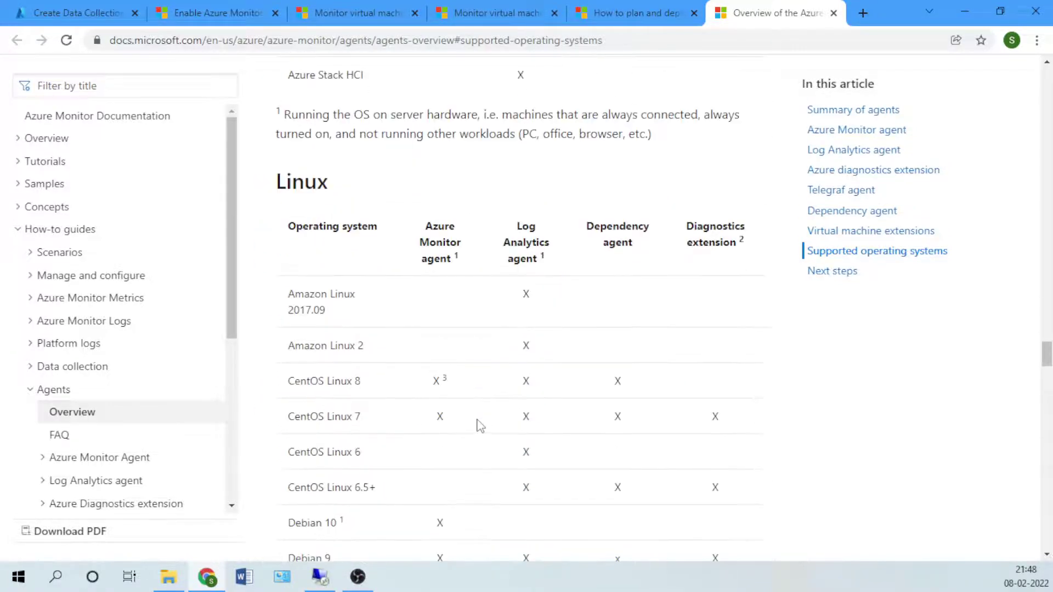
pyautogui.scroll(-2, 480, 426)
pyautogui.scroll(-2, 479, 427)
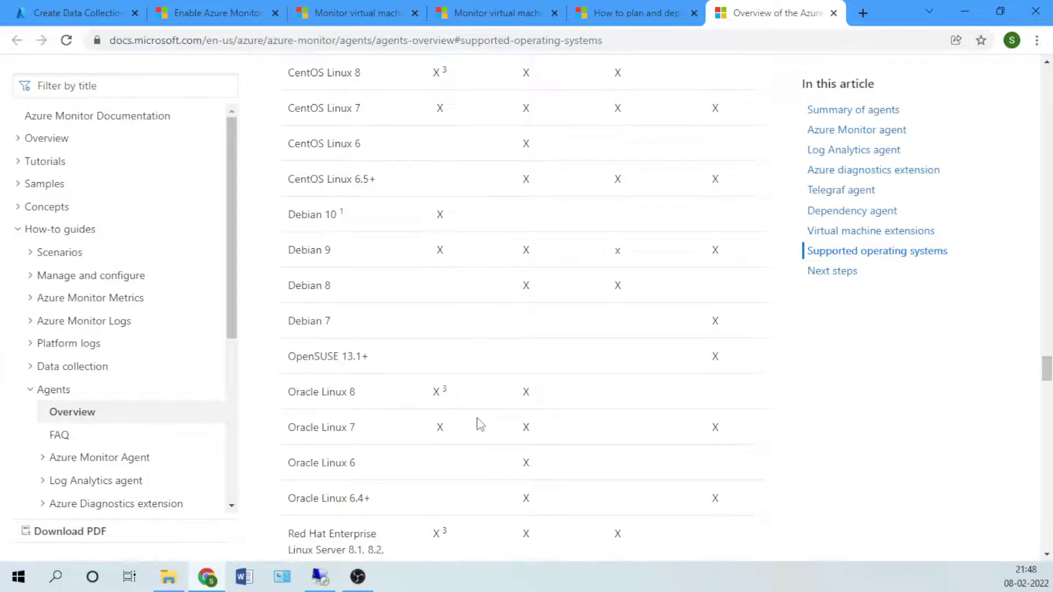
pyautogui.scroll(-3, 480, 426)
pyautogui.scroll(-2, 479, 425)
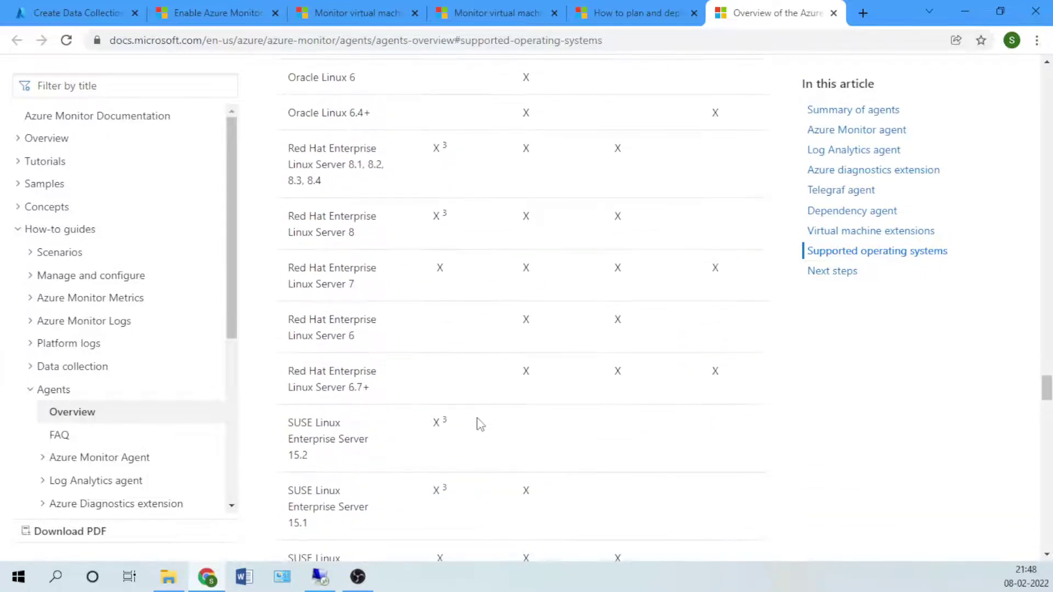
pyautogui.scroll(-2, 480, 425)
pyautogui.scroll(-3, 479, 425)
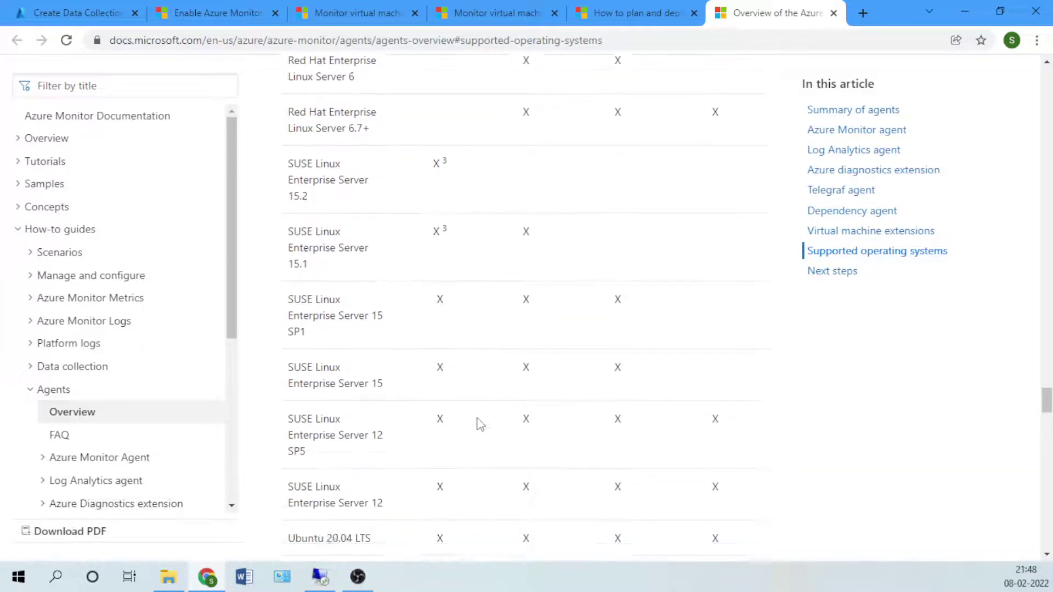
pyautogui.scroll(-3, 479, 425)
pyautogui.scroll(10, 478, 421)
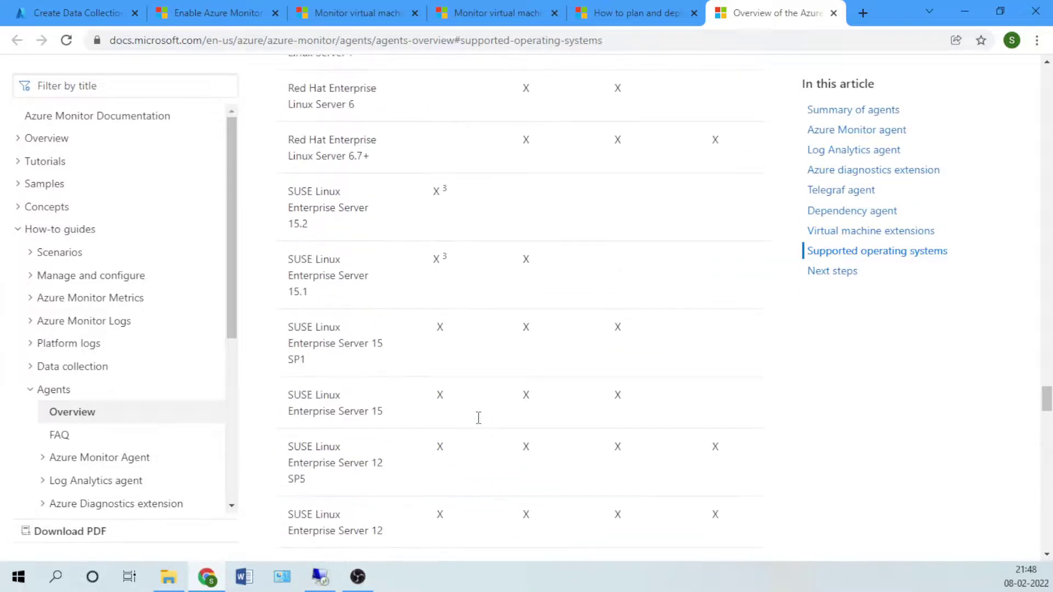
pyautogui.scroll(5, 478, 419)
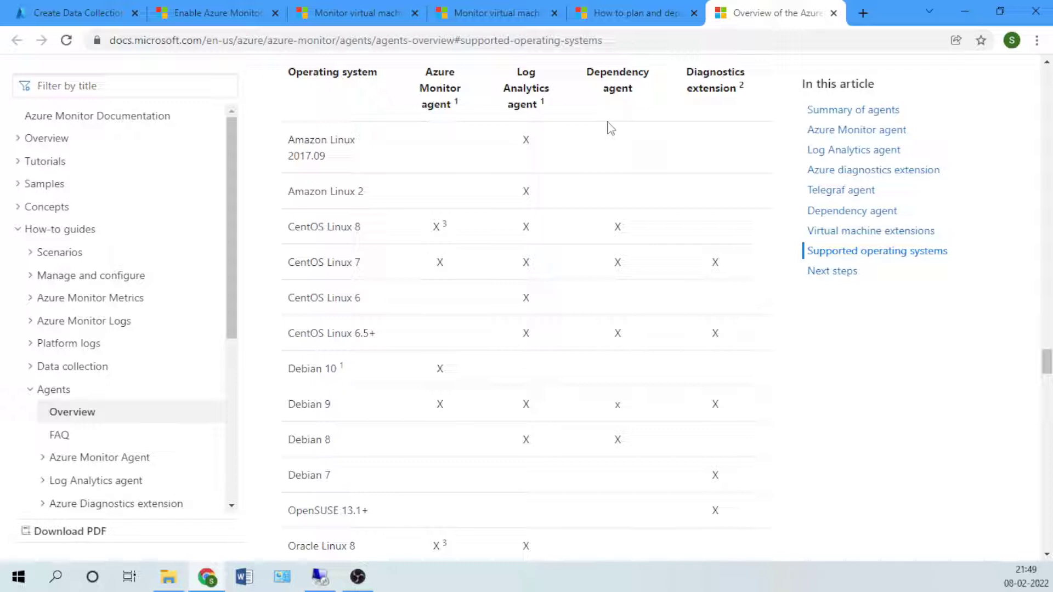
# Step: Return to the new data collection rule, assign resource group sob-ytv-01 and name the rule DatacollectionforArcservers
pyautogui.click(90, 19)
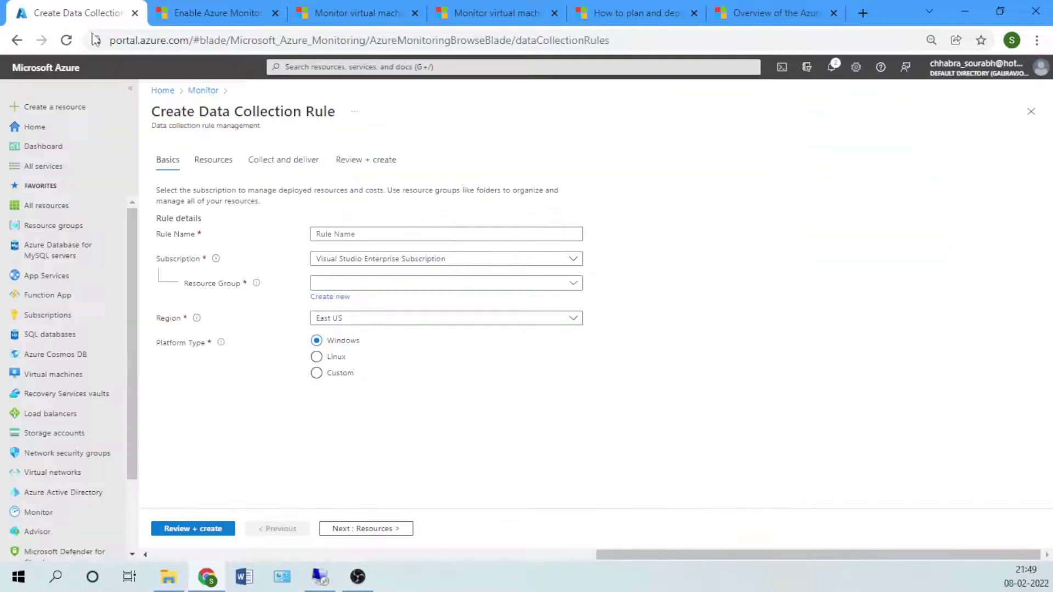
pyautogui.click(446, 286)
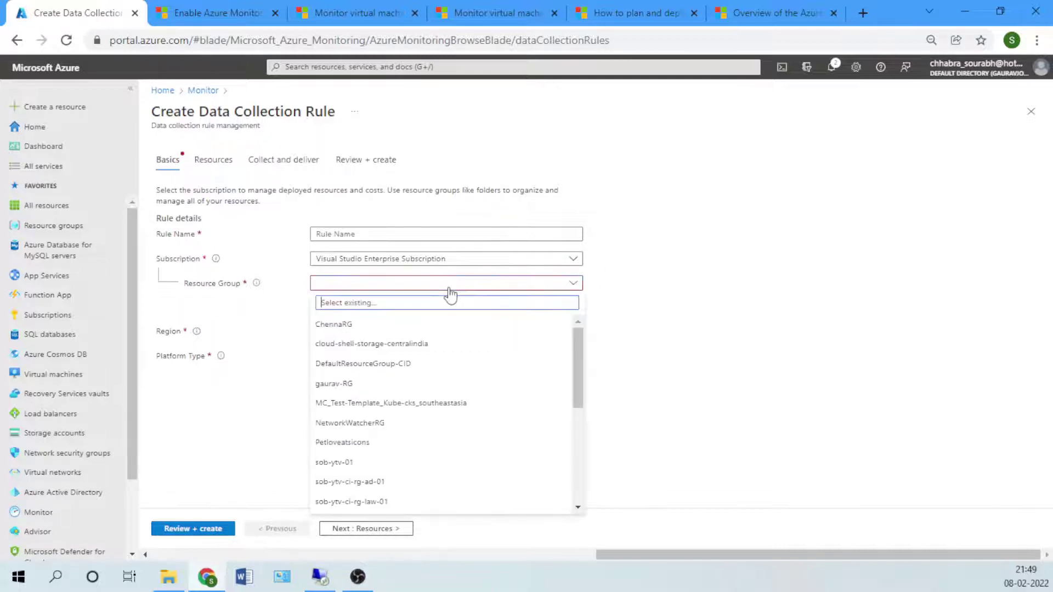
pyautogui.click(341, 463)
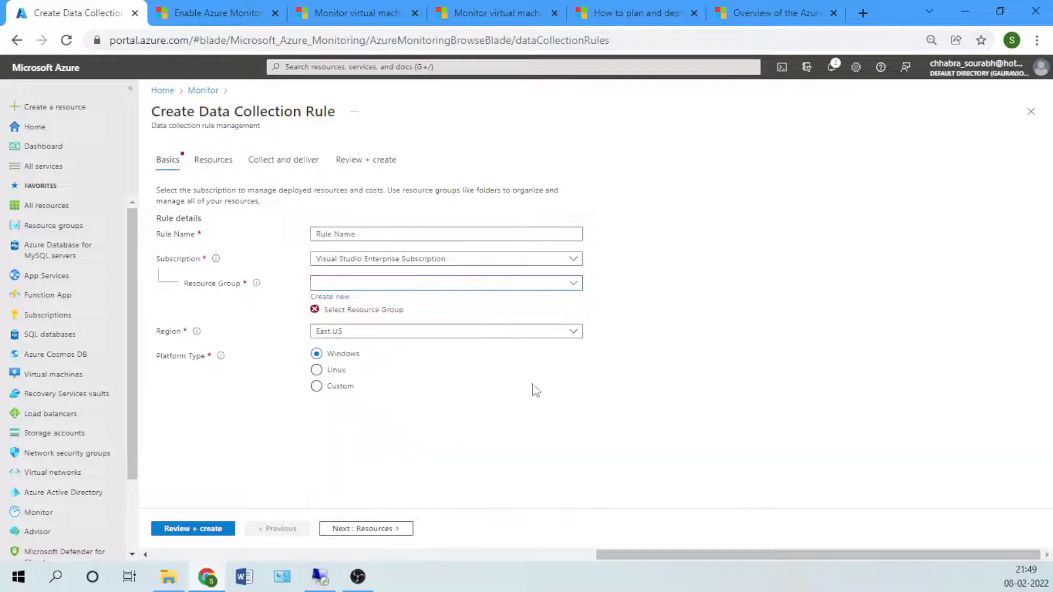
pyautogui.click(374, 235)
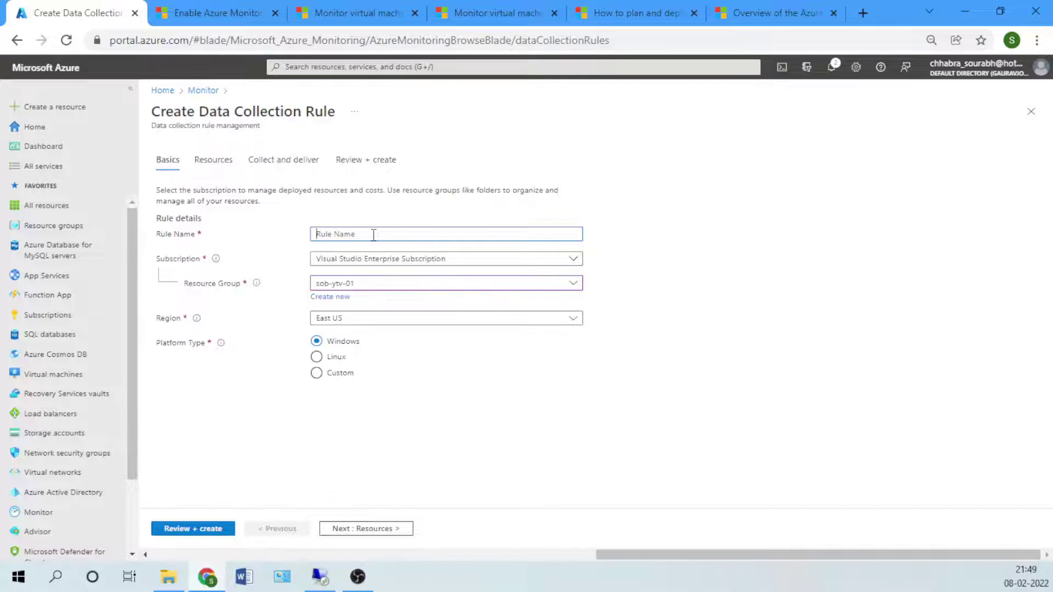
pyautogui.write('DatacollectionforArcs')
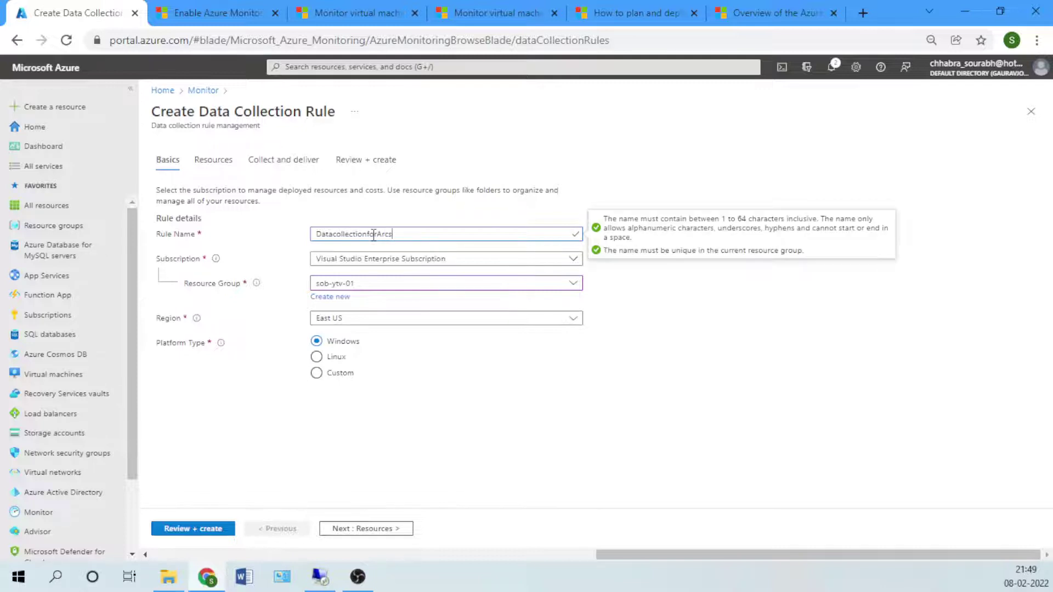
pyautogui.write('ervers')
# Step: Set the rule's region to Central India and its platform type to Windows
pyautogui.click(378, 321)
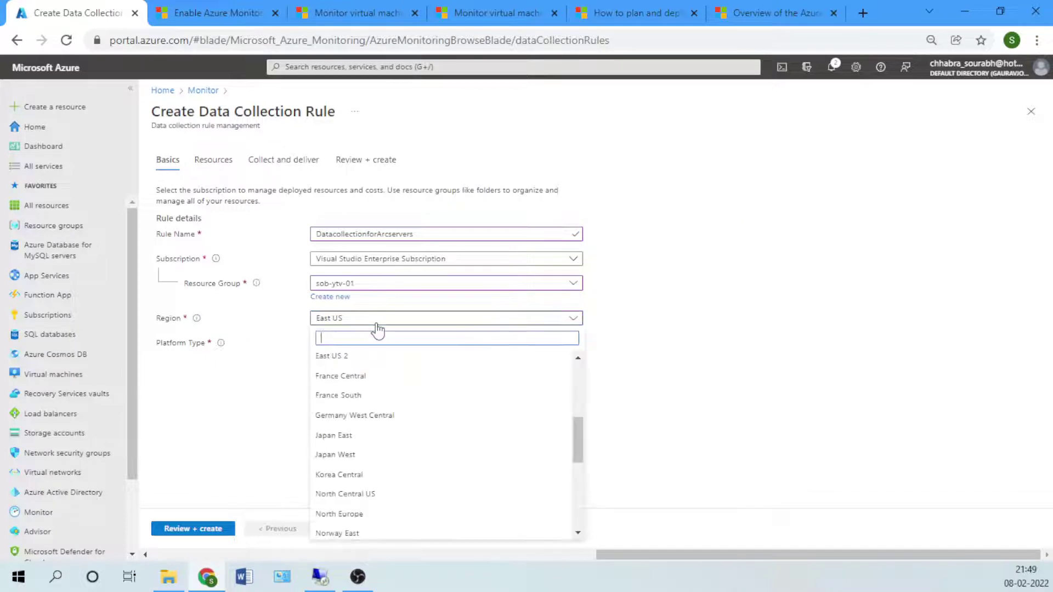
pyautogui.scroll(-2, 404, 413)
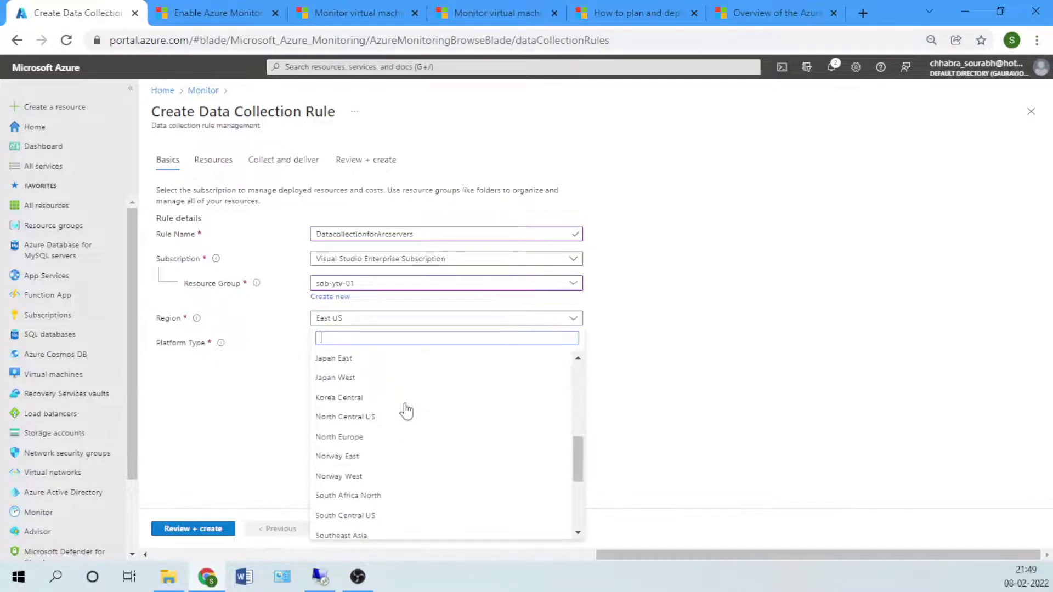
pyautogui.scroll(5, 406, 411)
pyautogui.scroll(2, 405, 411)
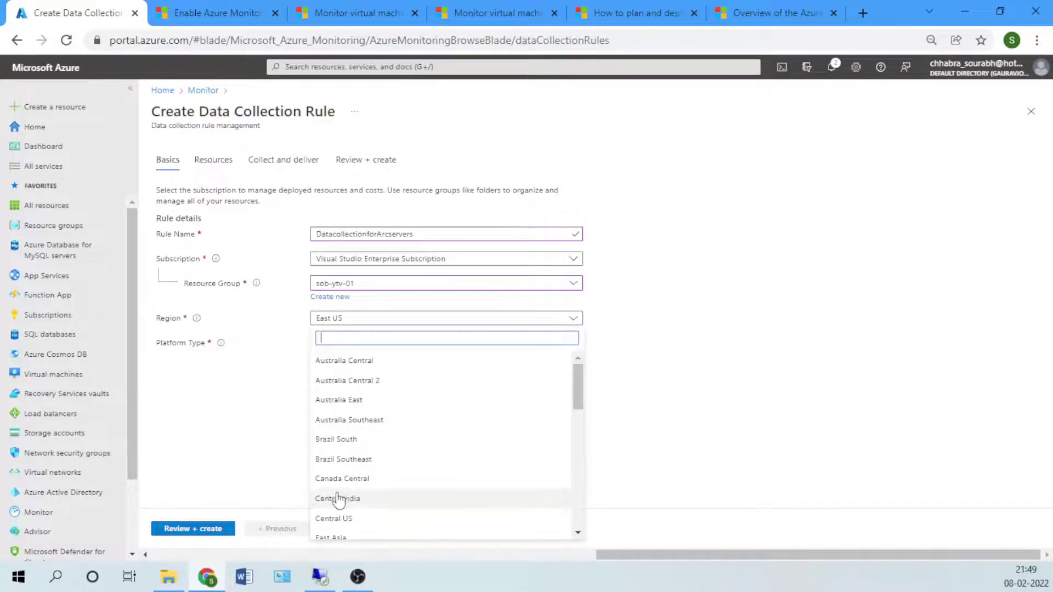
pyautogui.click(360, 503)
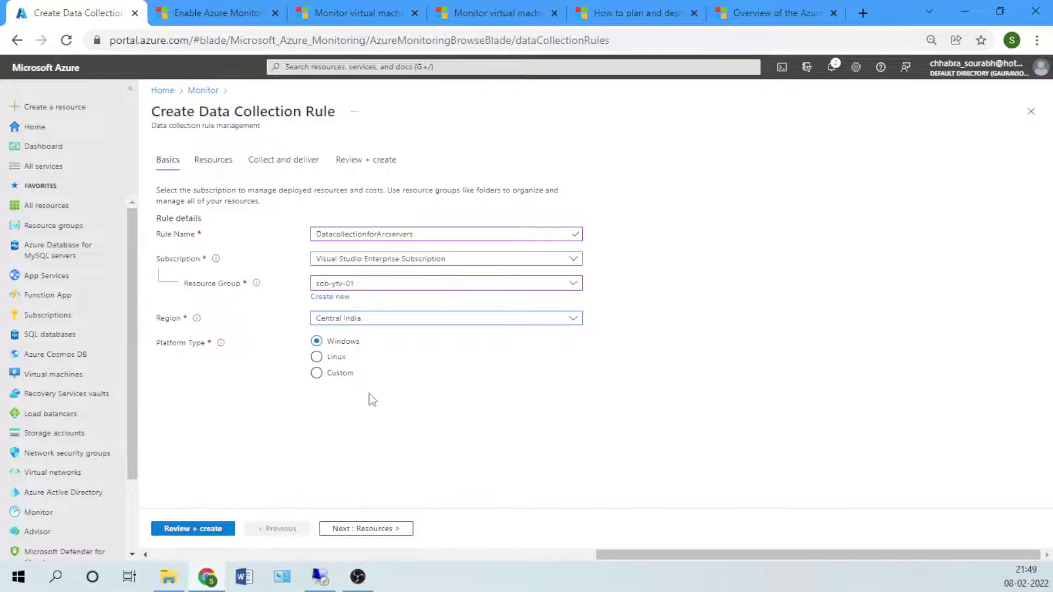
pyautogui.click(318, 375)
pyautogui.click(316, 340)
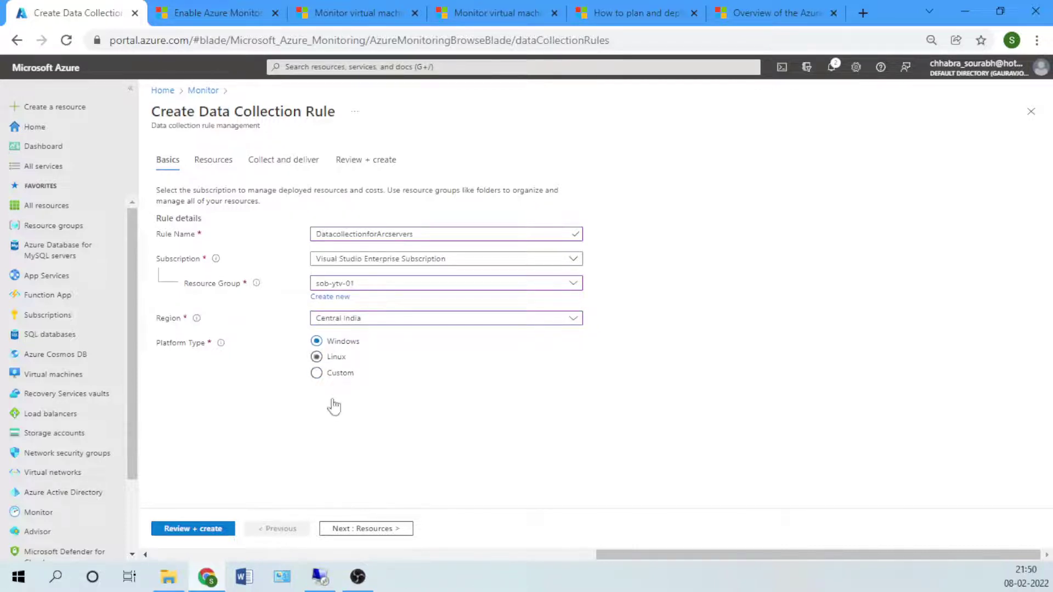
# Step: Add the virtual machine sob-ci-p-a-spvm01 from resource group sob-ytv-ci-rg-sharepoint-01 to the rule's resources
pyautogui.click(373, 529)
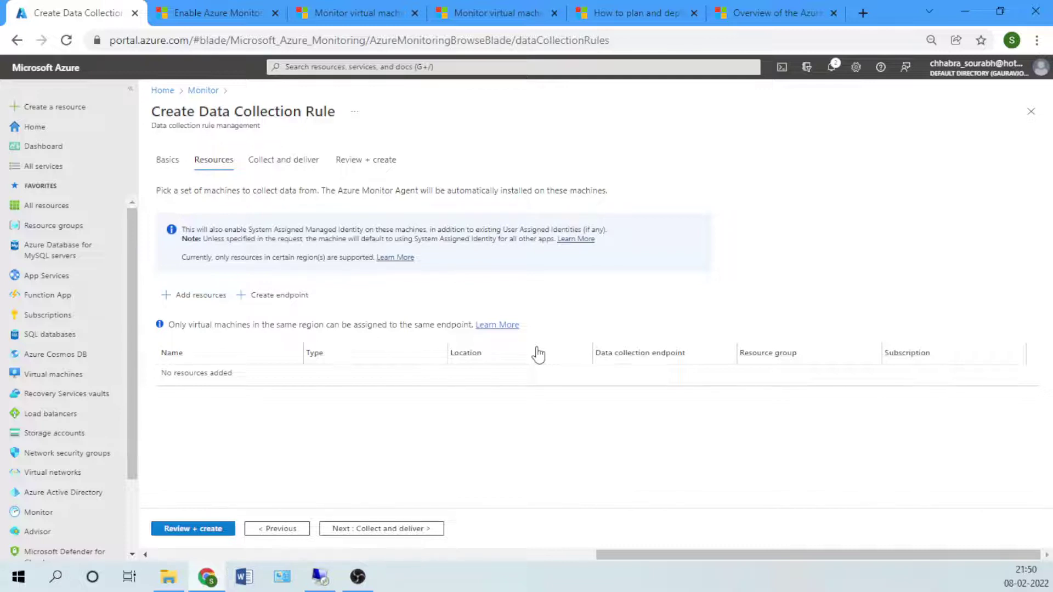
pyautogui.click(185, 297)
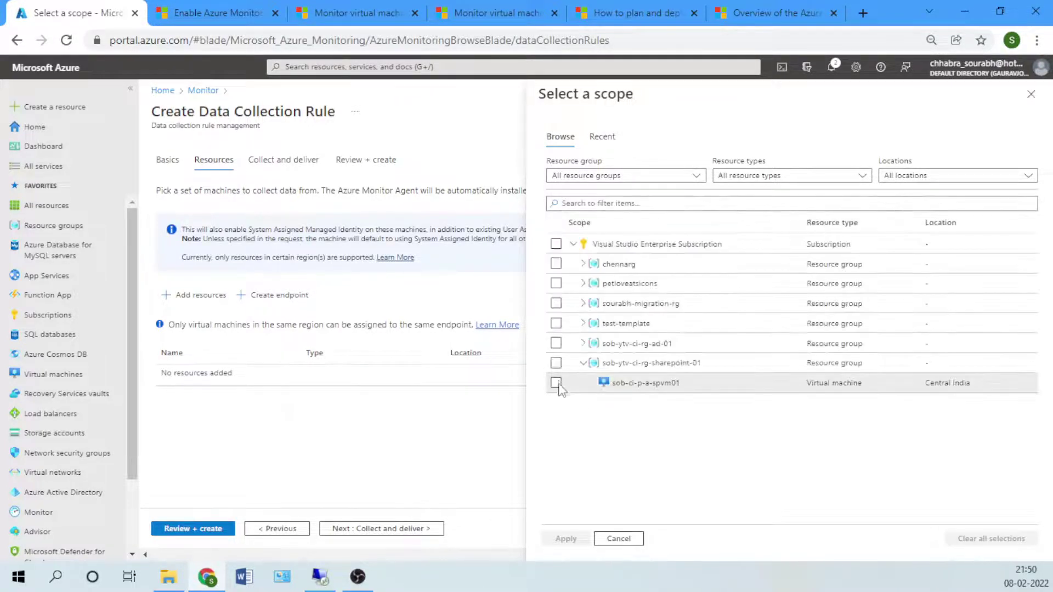
pyautogui.click(556, 383)
pyautogui.click(566, 540)
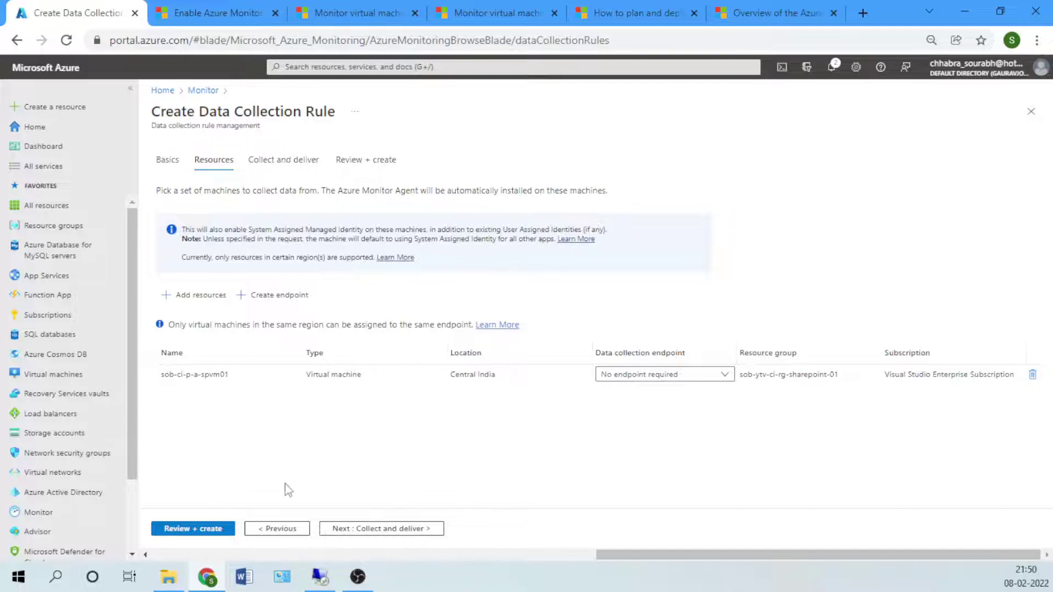
# Step: Proceed to collection and delivery settings and start adding a data source of type Performance counters
pyautogui.click(360, 533)
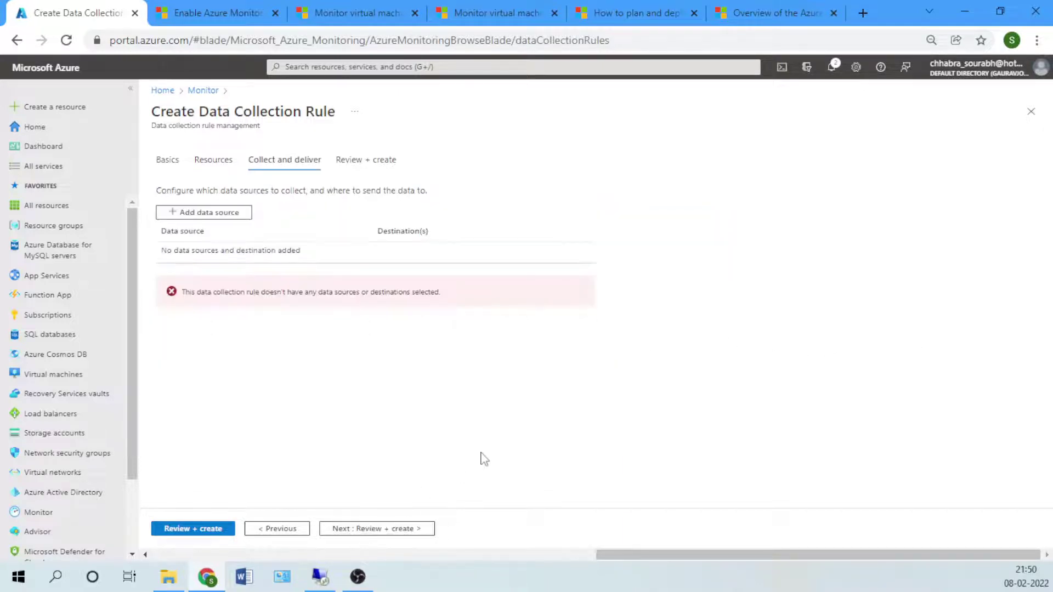
pyautogui.click(209, 212)
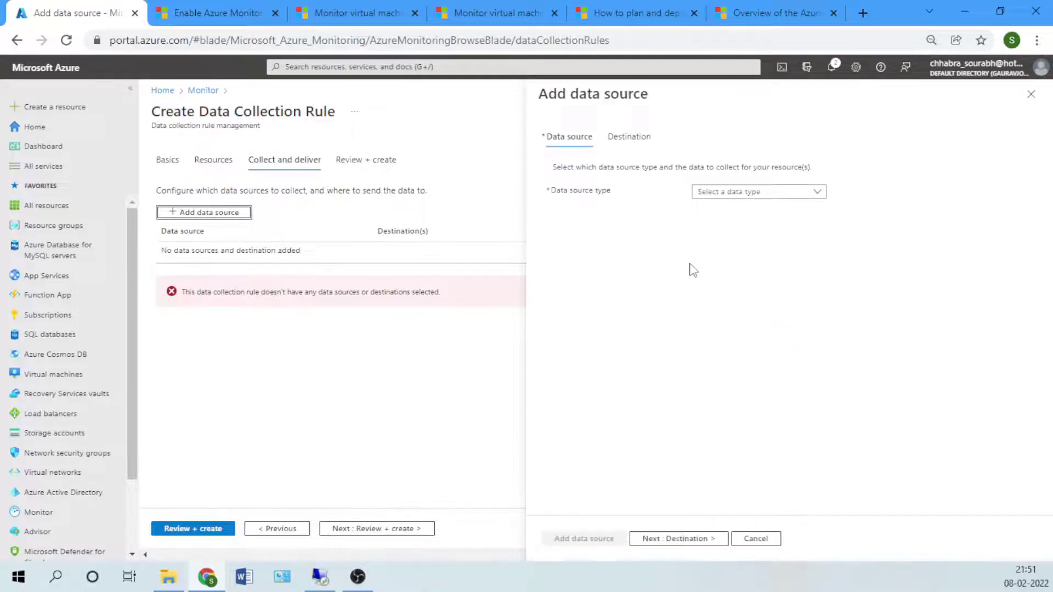
pyautogui.click(737, 202)
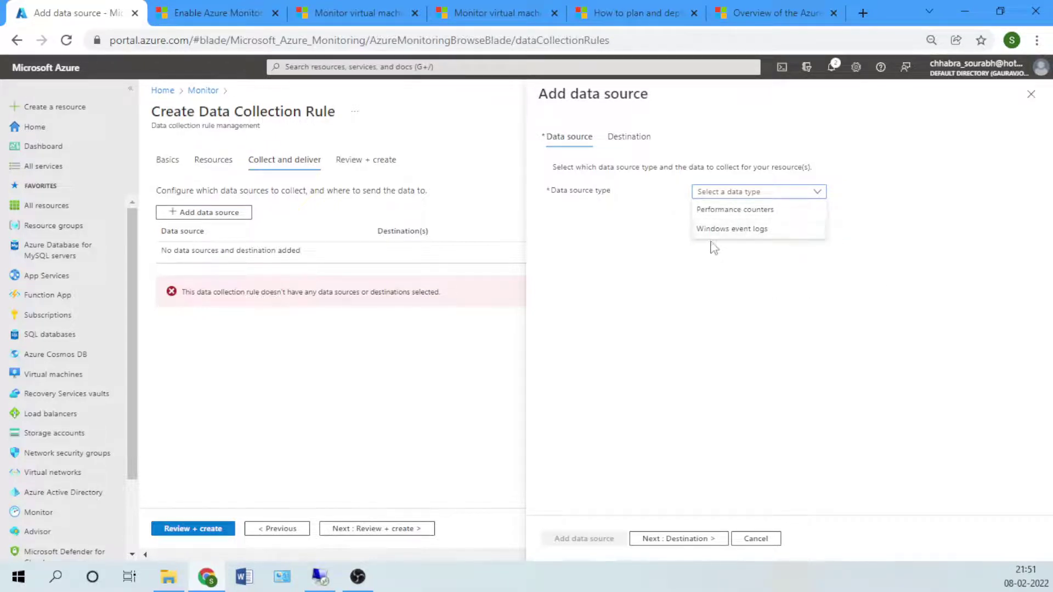
pyautogui.click(733, 209)
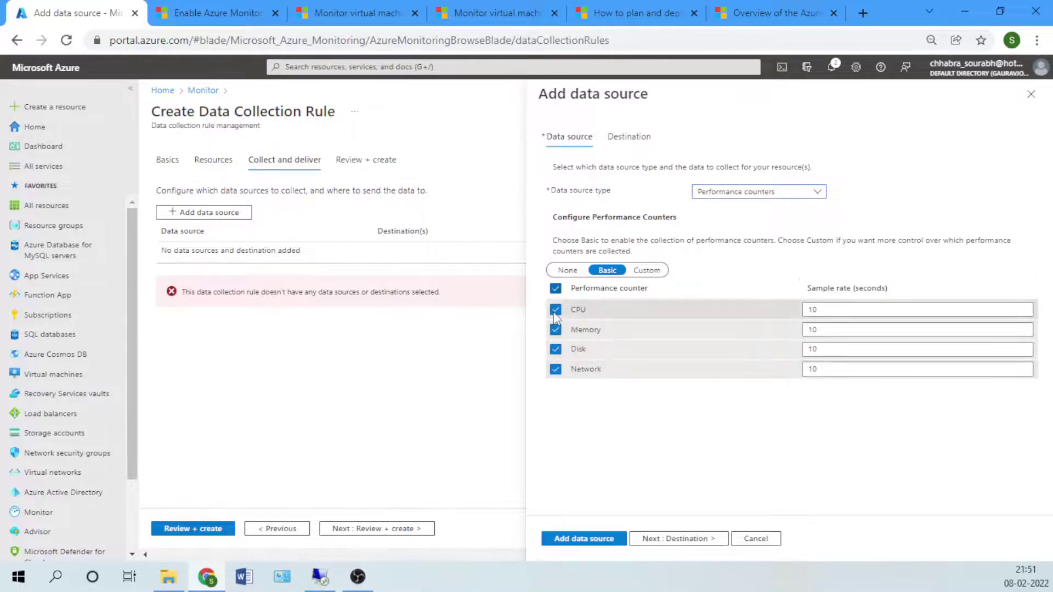
# Step: Exclude the Memory, Disk and Network counters and set the CPU sample rate to 30 seconds
pyautogui.click(555, 369)
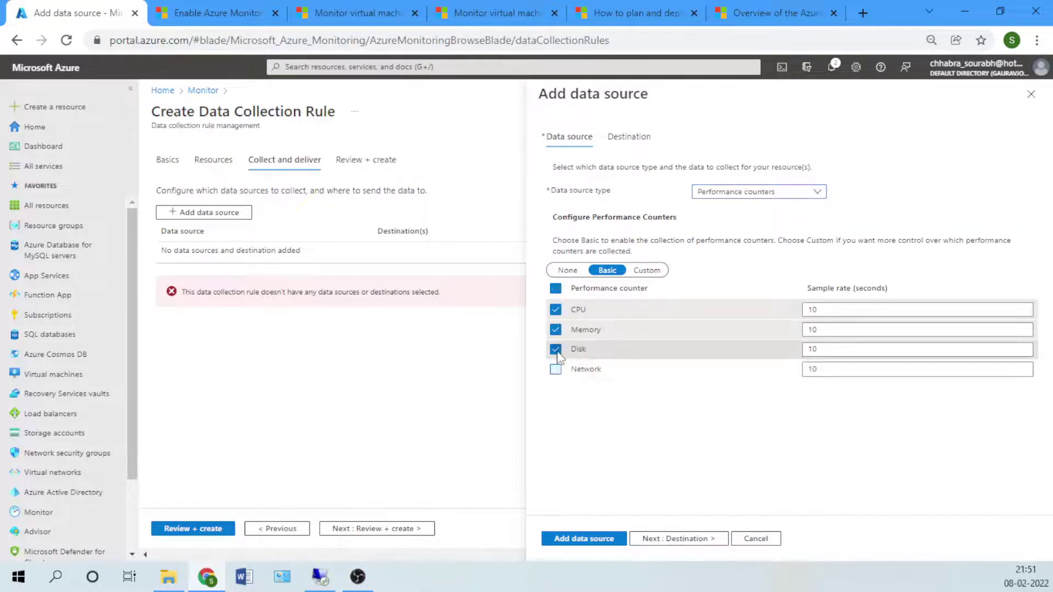
pyautogui.click(556, 349)
pyautogui.click(555, 329)
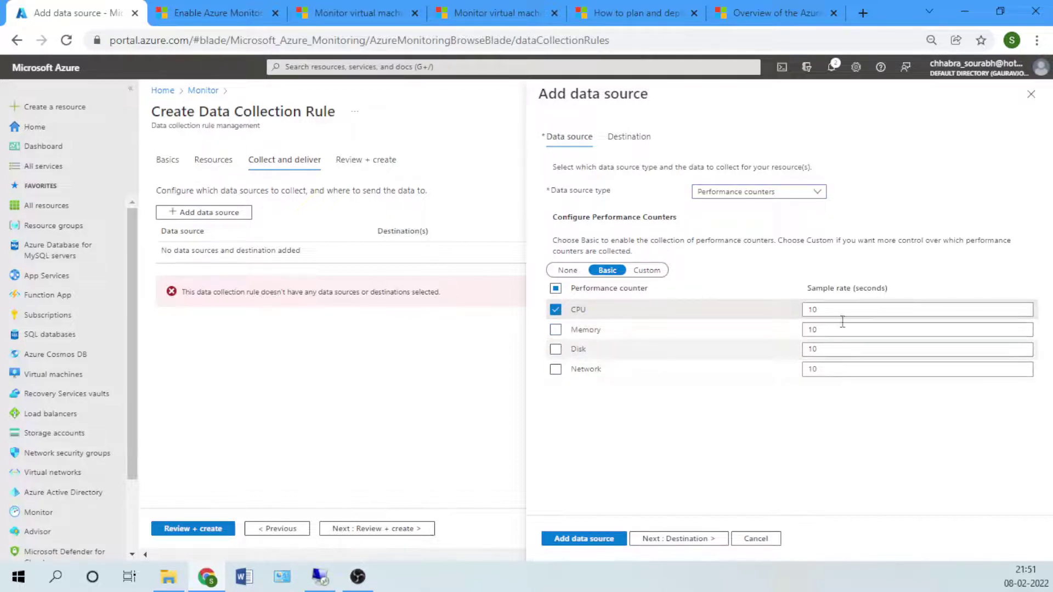
pyautogui.hotkey('shift', 'Tab')
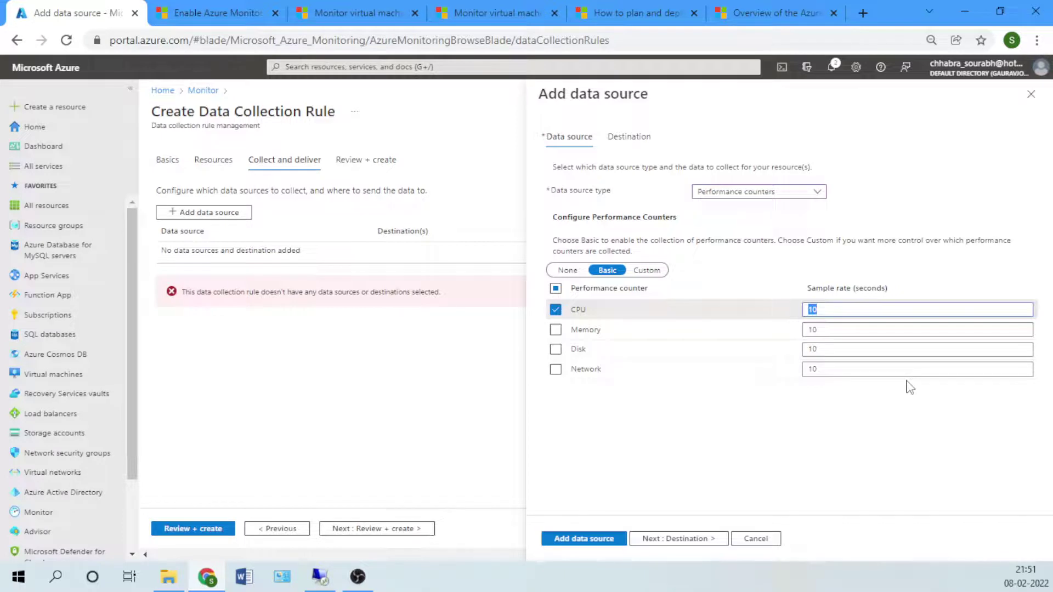
pyautogui.write('3')
# Step: Check the data source's destination and the Custom list of performance counters, and return to the Basic configuration
pyautogui.click(666, 540)
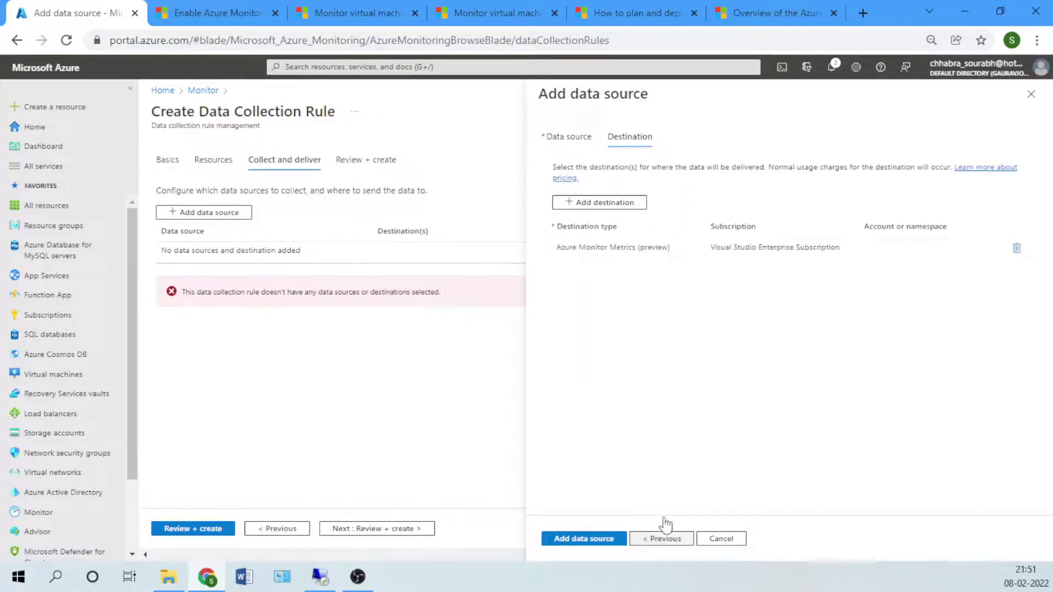
pyautogui.click(660, 539)
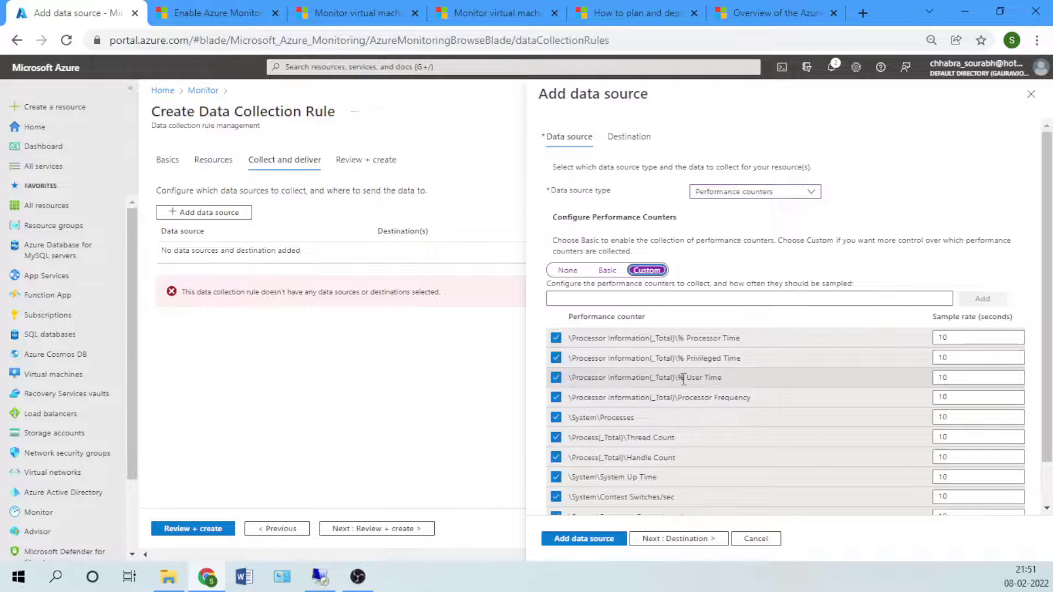
pyautogui.scroll(-1, 682, 390)
pyautogui.scroll(1, 682, 384)
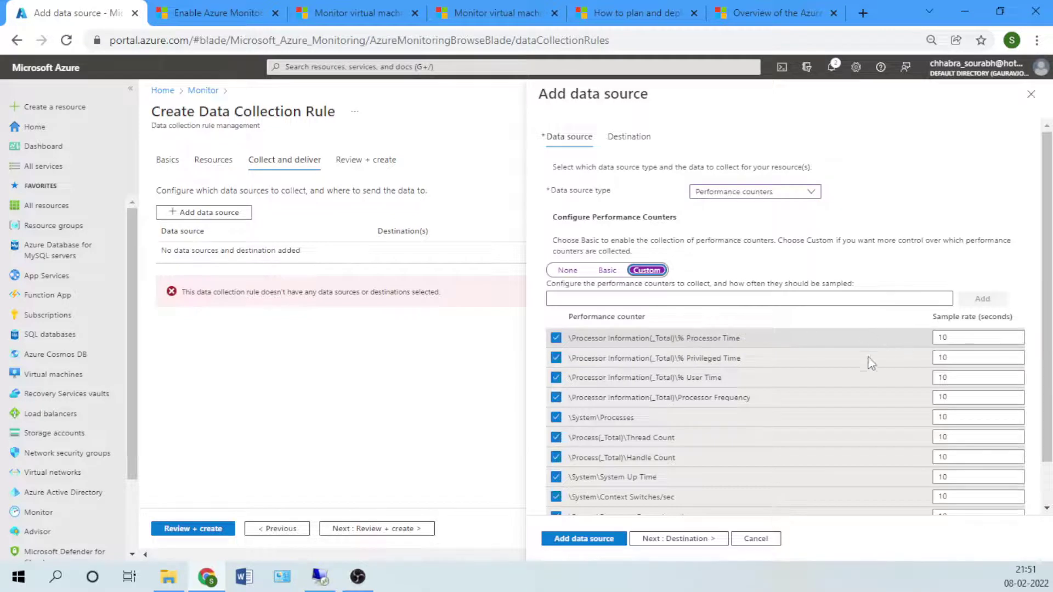
pyautogui.click(602, 272)
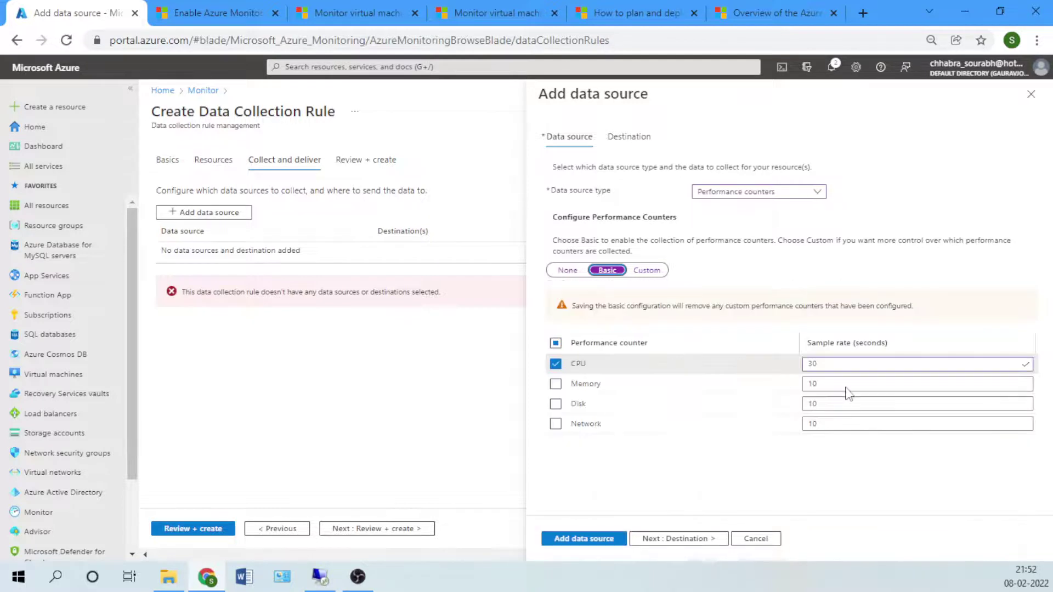
# Step: Try Windows event logs as the data source type with the System Critical level, and view its Custom XPath query
pyautogui.click(788, 198)
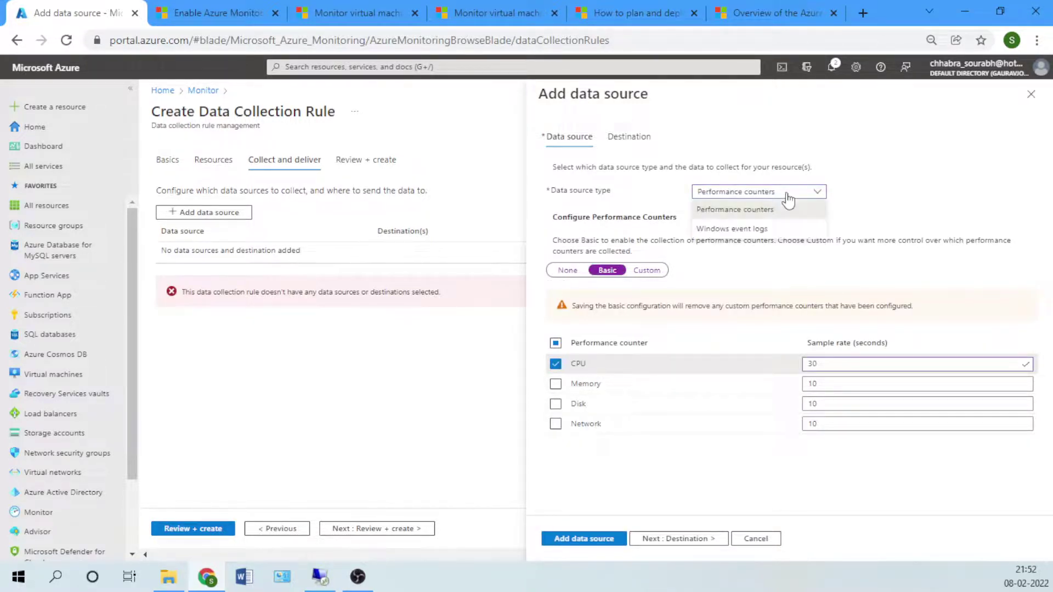
pyautogui.click(743, 231)
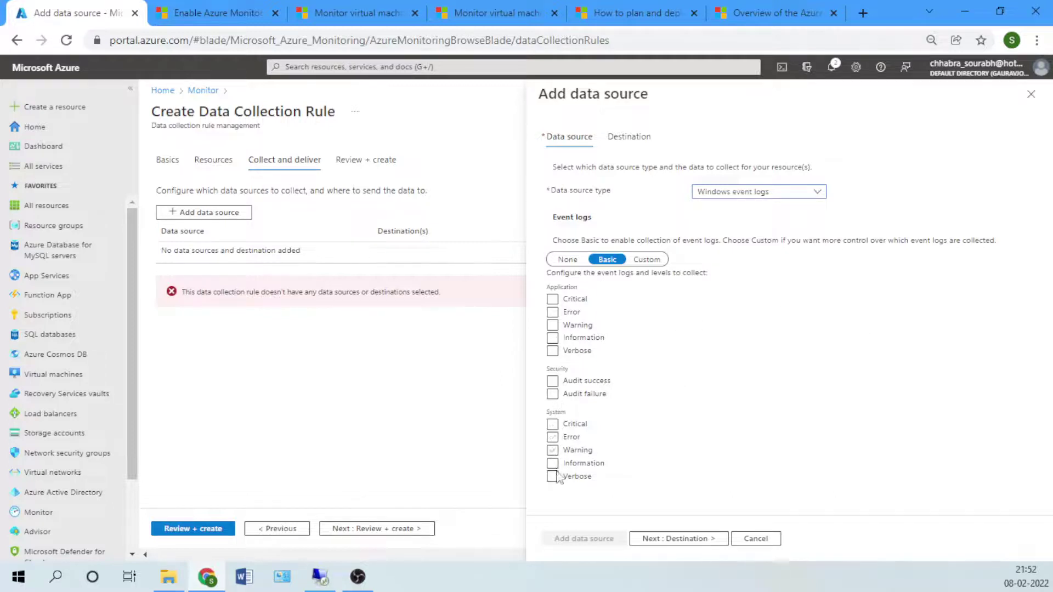
pyautogui.click(554, 427)
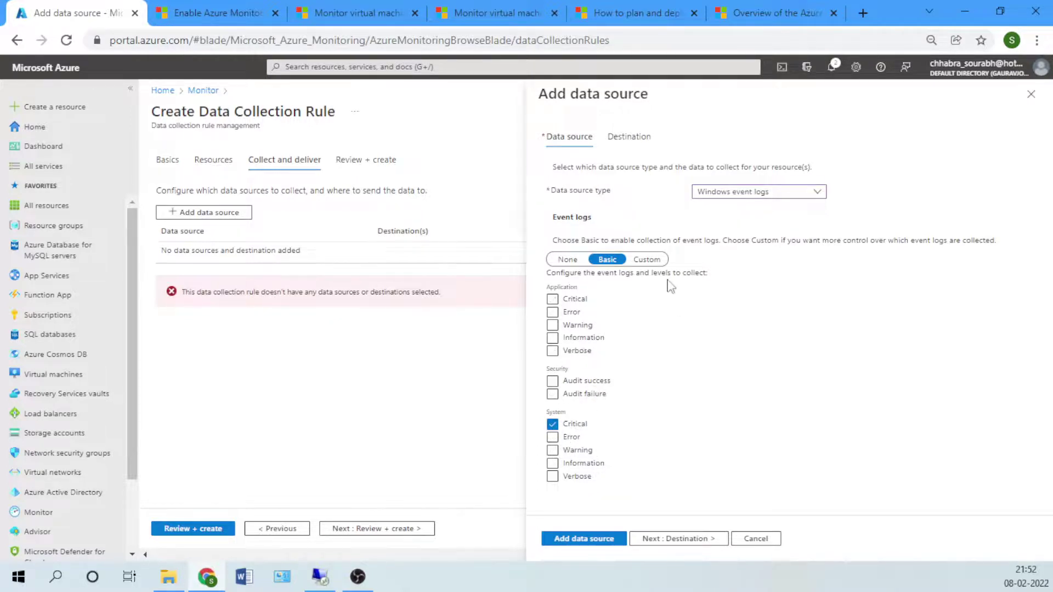
pyautogui.click(647, 260)
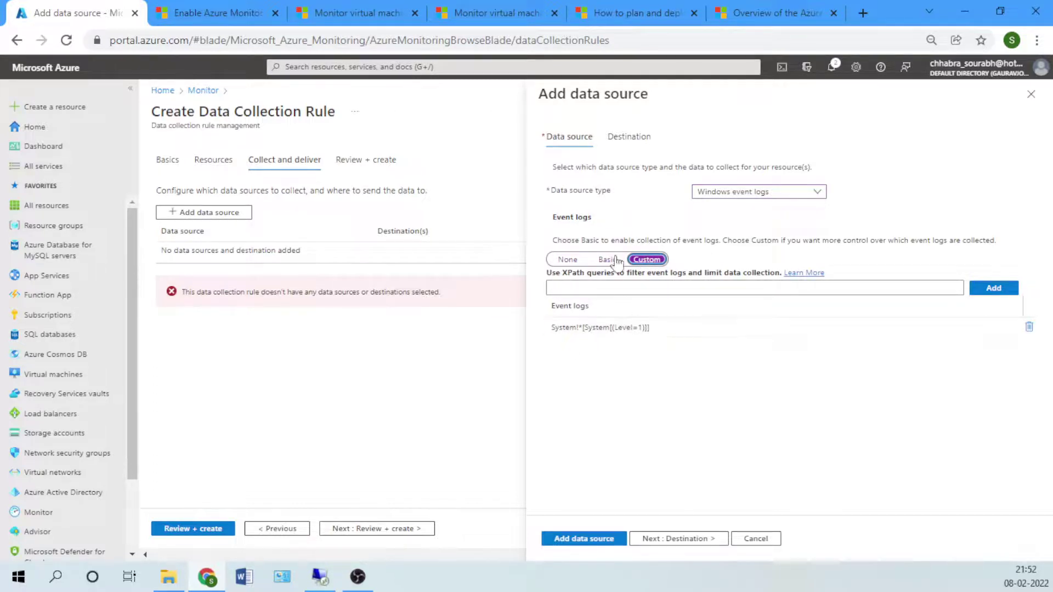
pyautogui.click(644, 327)
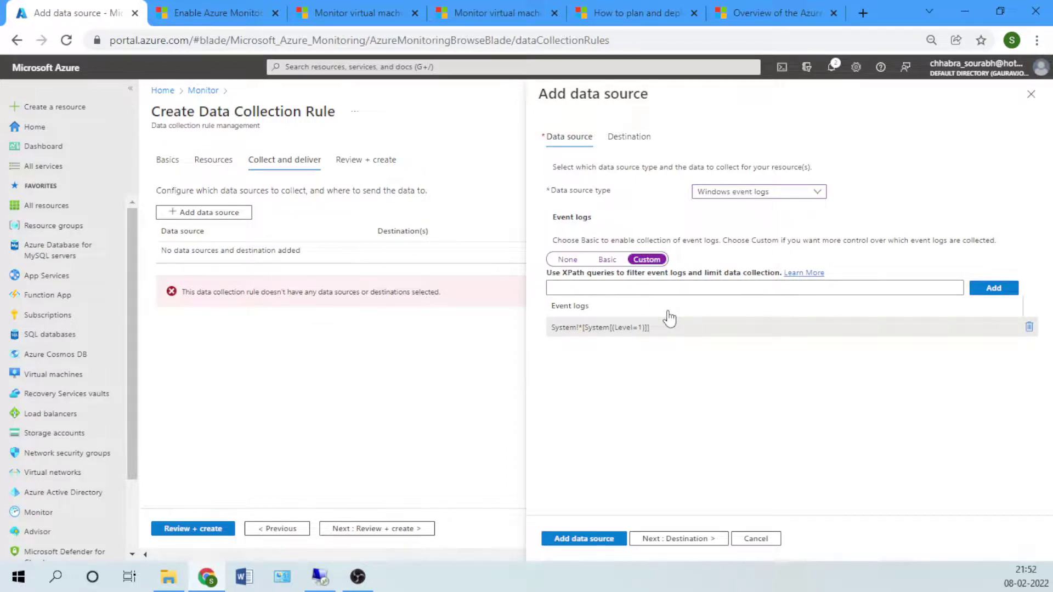
pyautogui.click(607, 260)
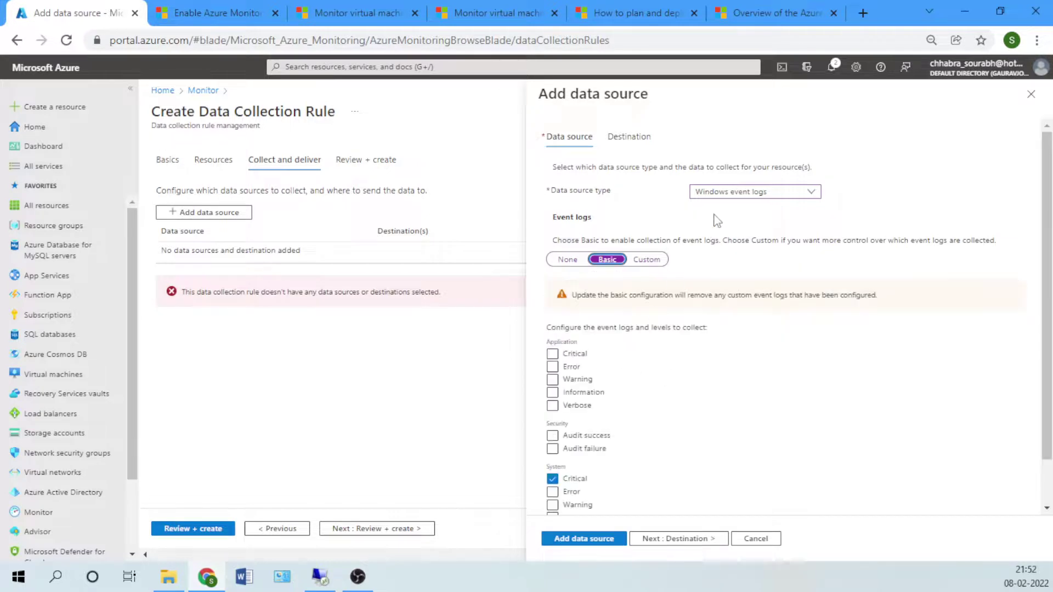
# Step: Set the data source type back to Performance counters, keeping only CPU with a sample rate of 30 seconds
pyautogui.click(733, 192)
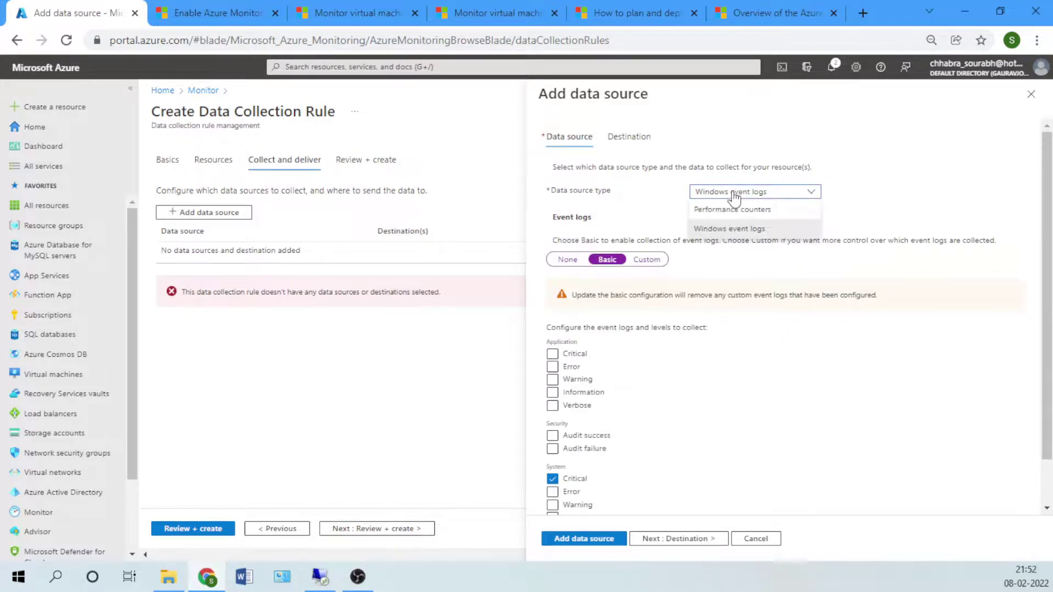
pyautogui.click(720, 208)
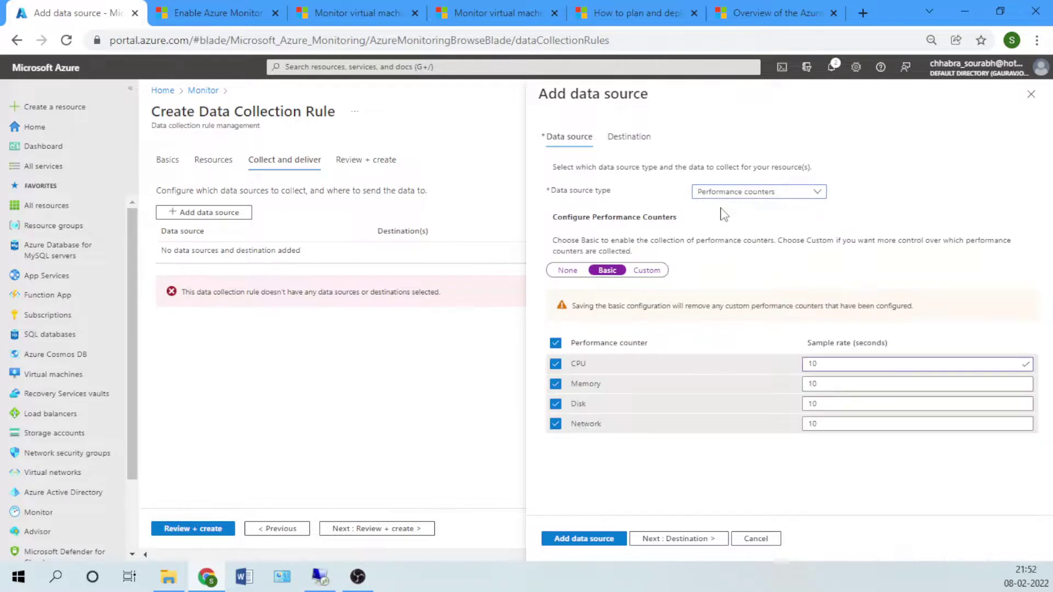
pyautogui.click(555, 386)
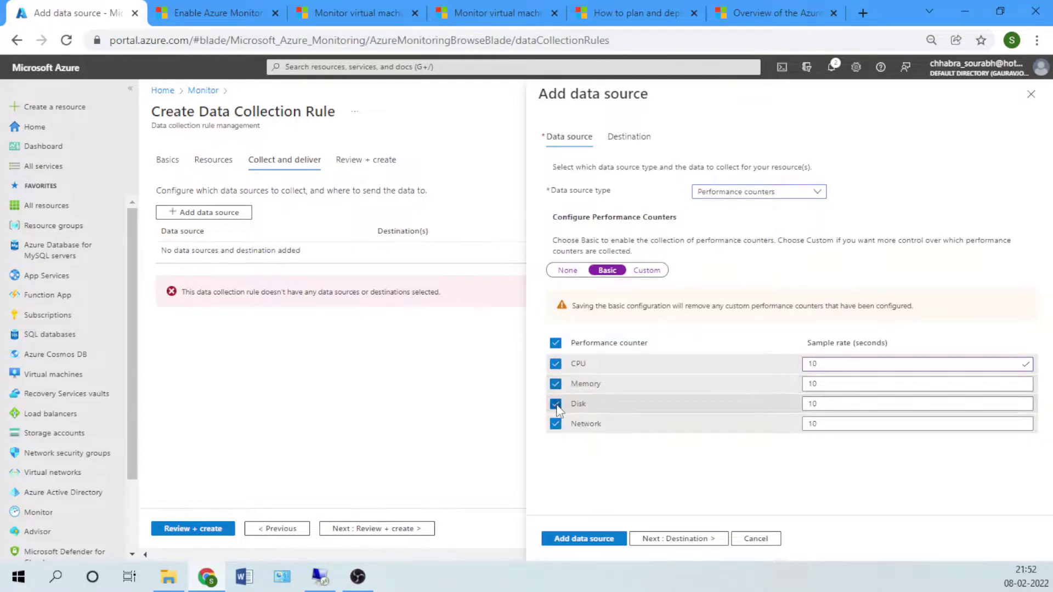
pyautogui.click(555, 404)
pyautogui.click(555, 424)
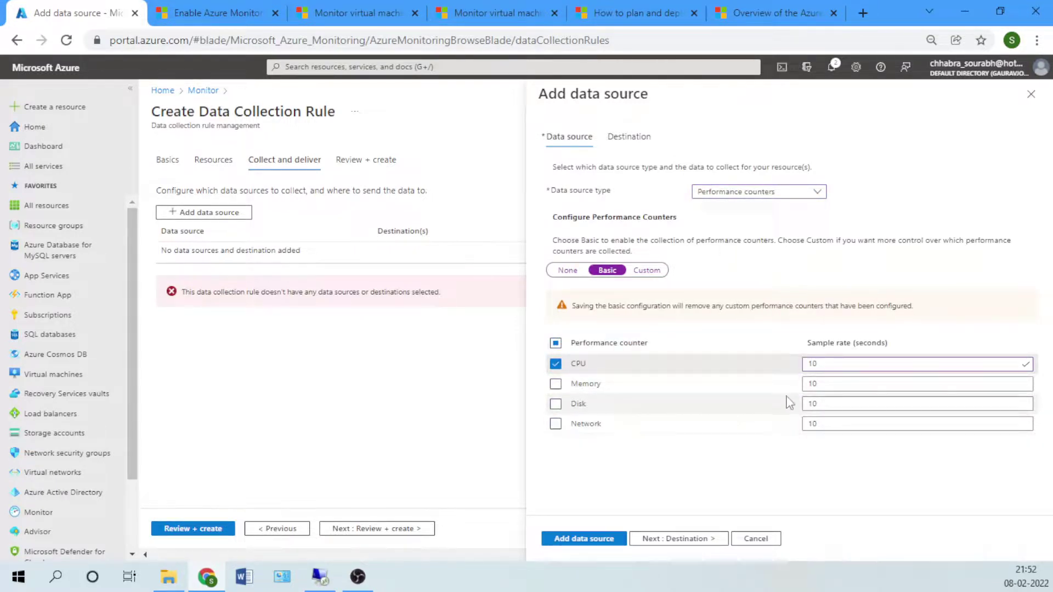
pyautogui.moveTo(819, 364); pyautogui.dragTo(737, 330)
pyautogui.write('3')
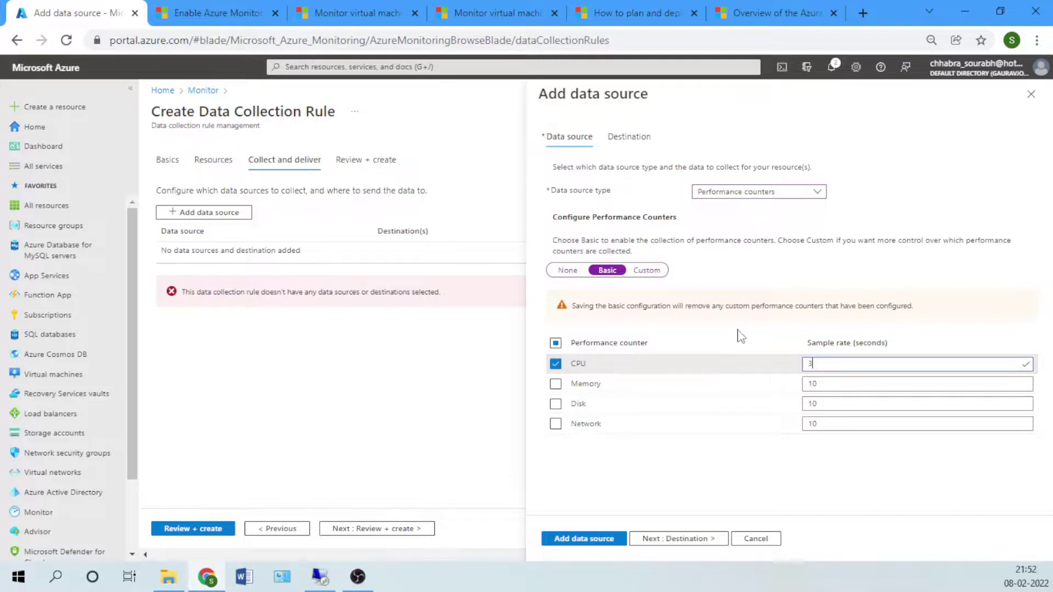
pyautogui.write('0')
# Step: Add an Azure Monitor Logs destination that delivers the data to workspace sob-ci-law-01
pyautogui.click(707, 539)
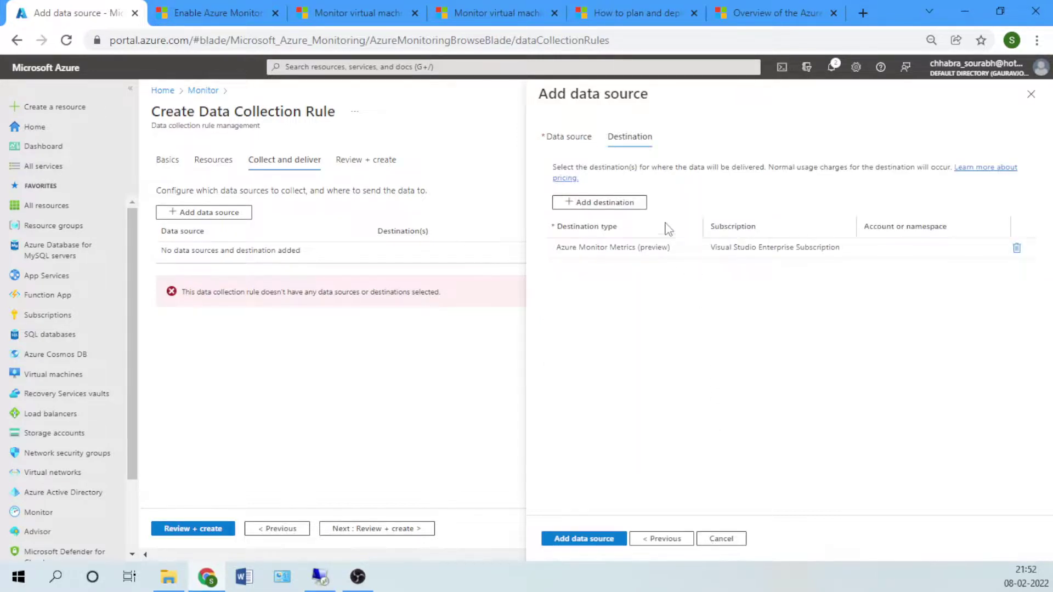
pyautogui.click(883, 247)
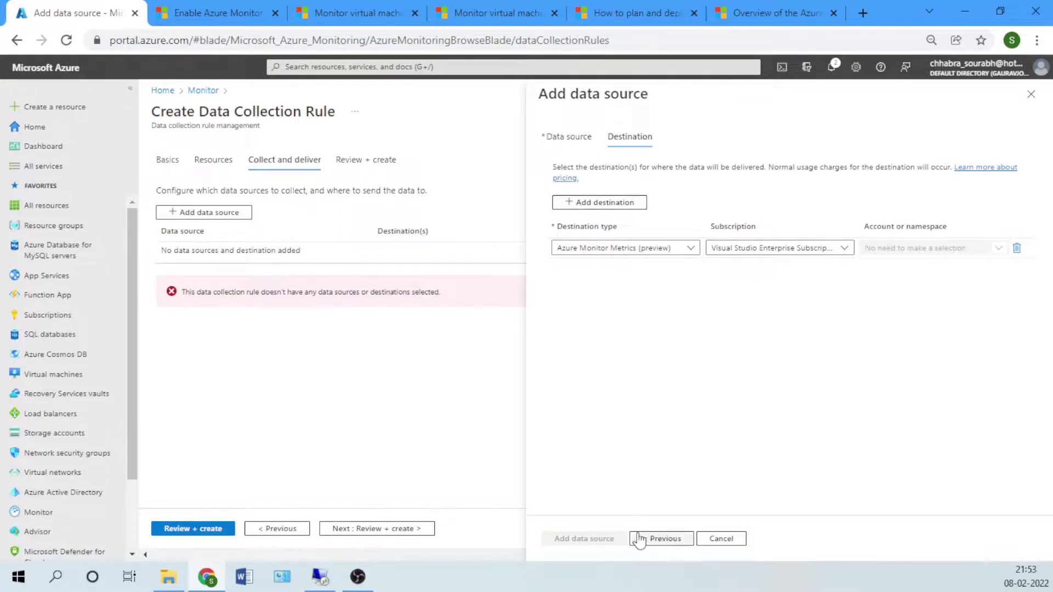
pyautogui.click(605, 208)
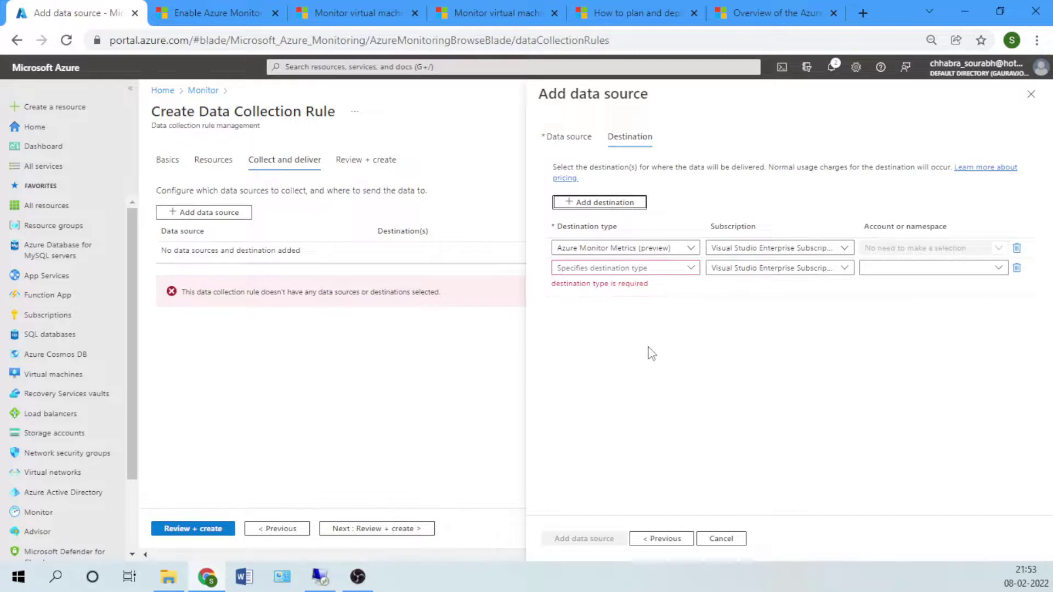
pyautogui.click(839, 264)
pyautogui.click(713, 290)
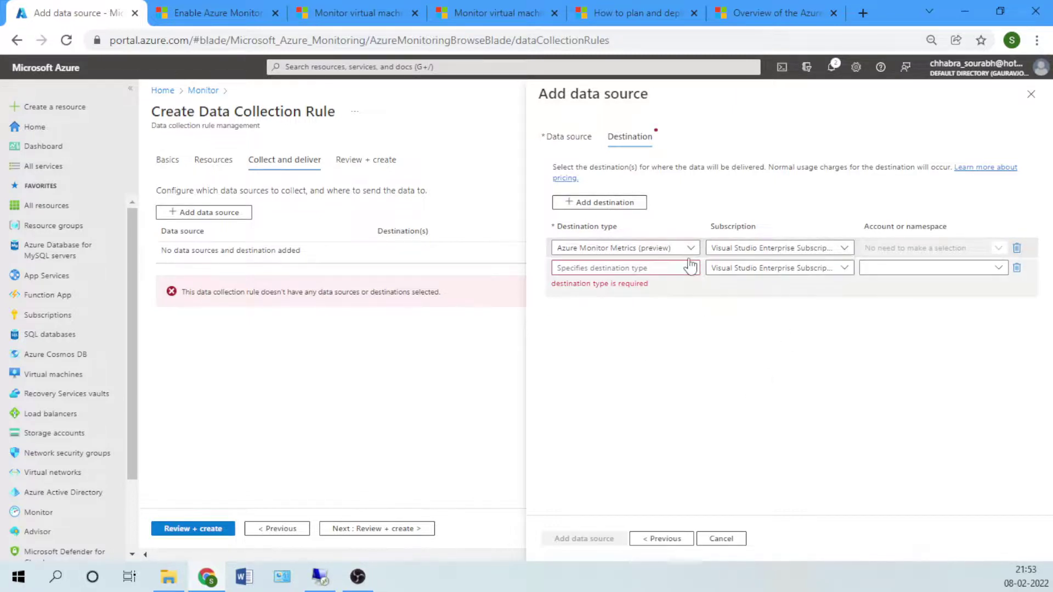
pyautogui.click(690, 268)
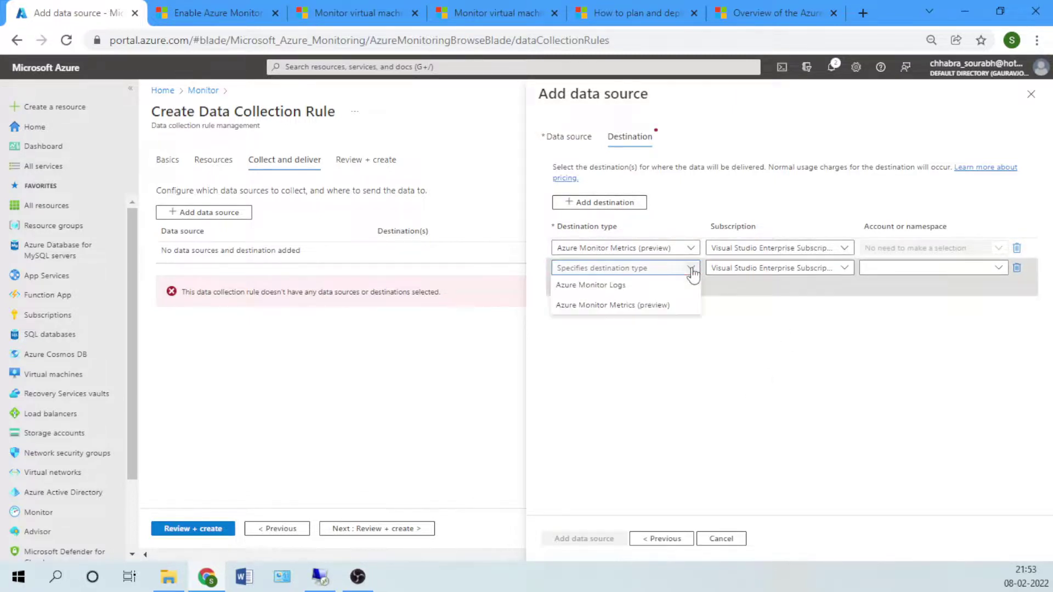
pyautogui.click(603, 294)
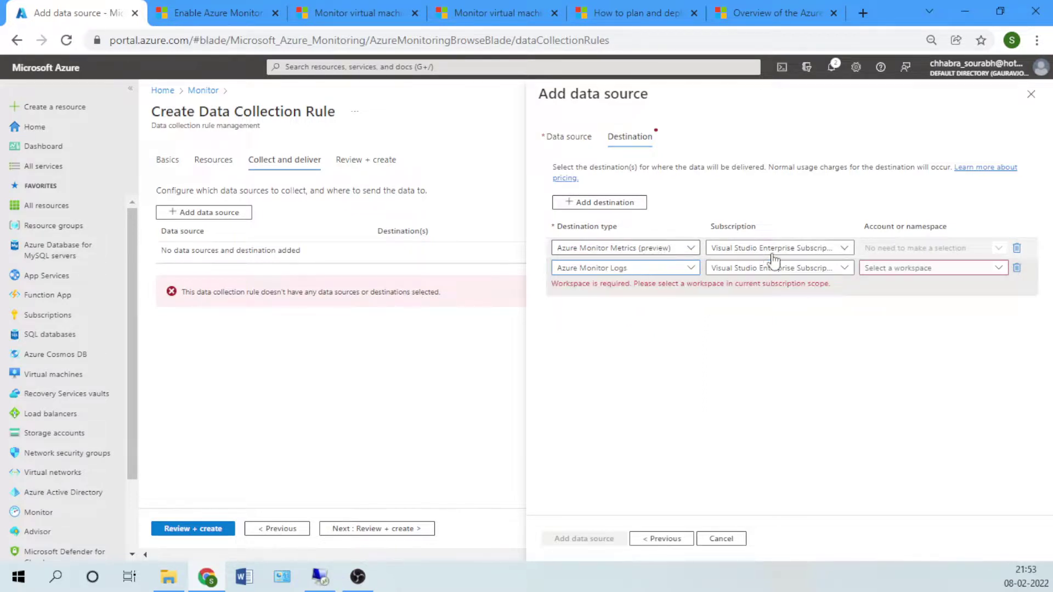
pyautogui.click(997, 268)
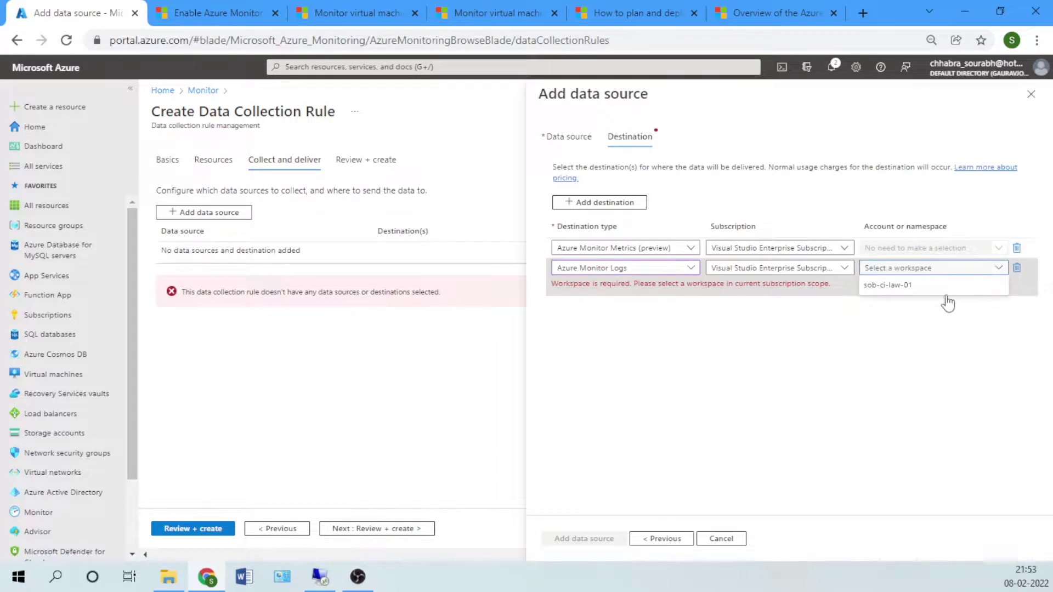
pyautogui.click(901, 295)
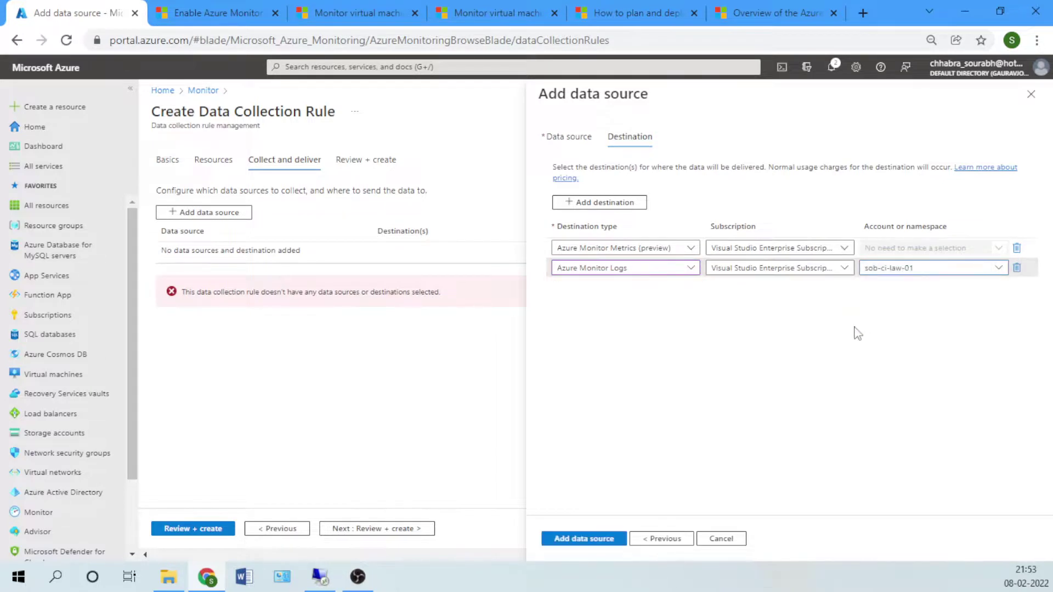
# Step: Remove the Azure Monitor Metrics (preview) destination, add the data source to the rule and proceed to the rule's review
pyautogui.click(1015, 248)
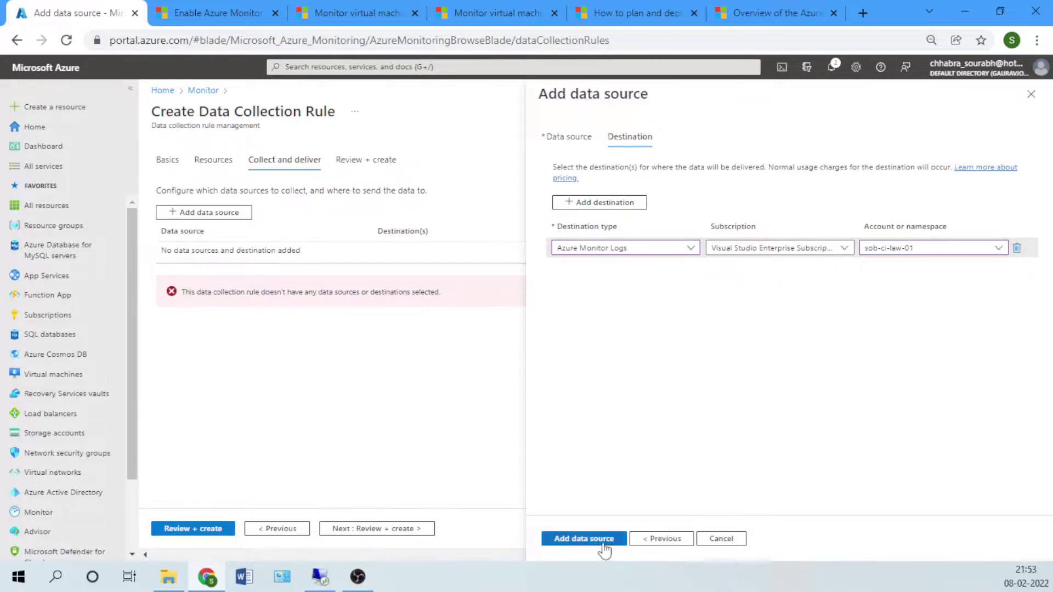
pyautogui.click(583, 540)
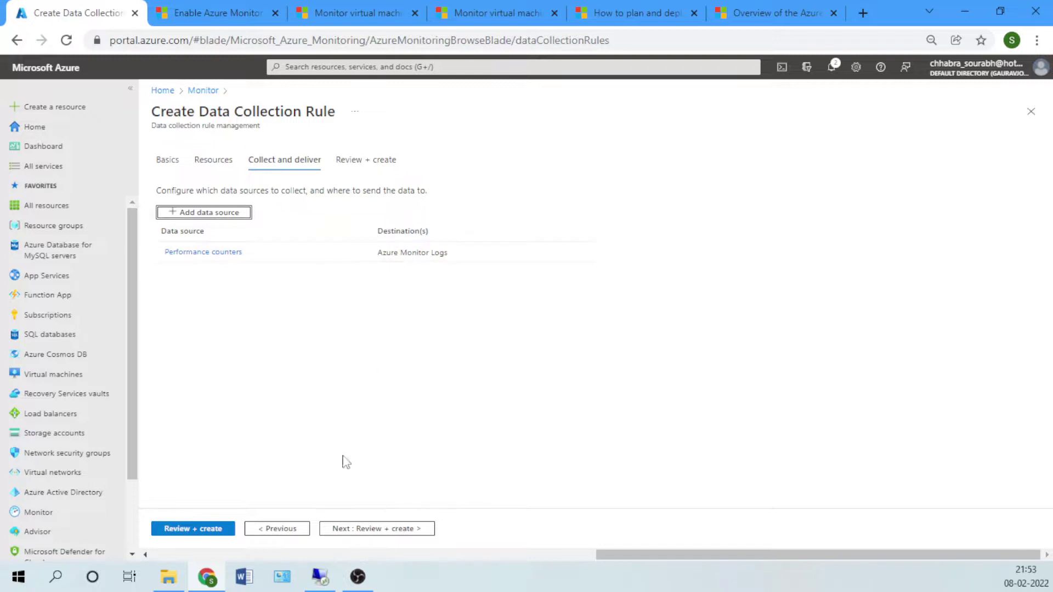
pyautogui.click(391, 529)
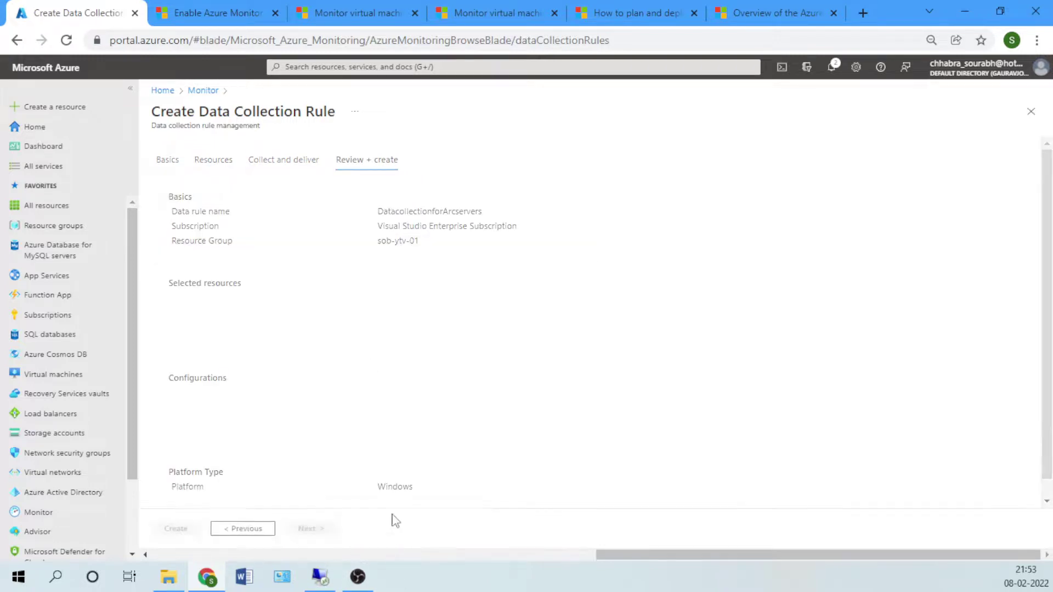